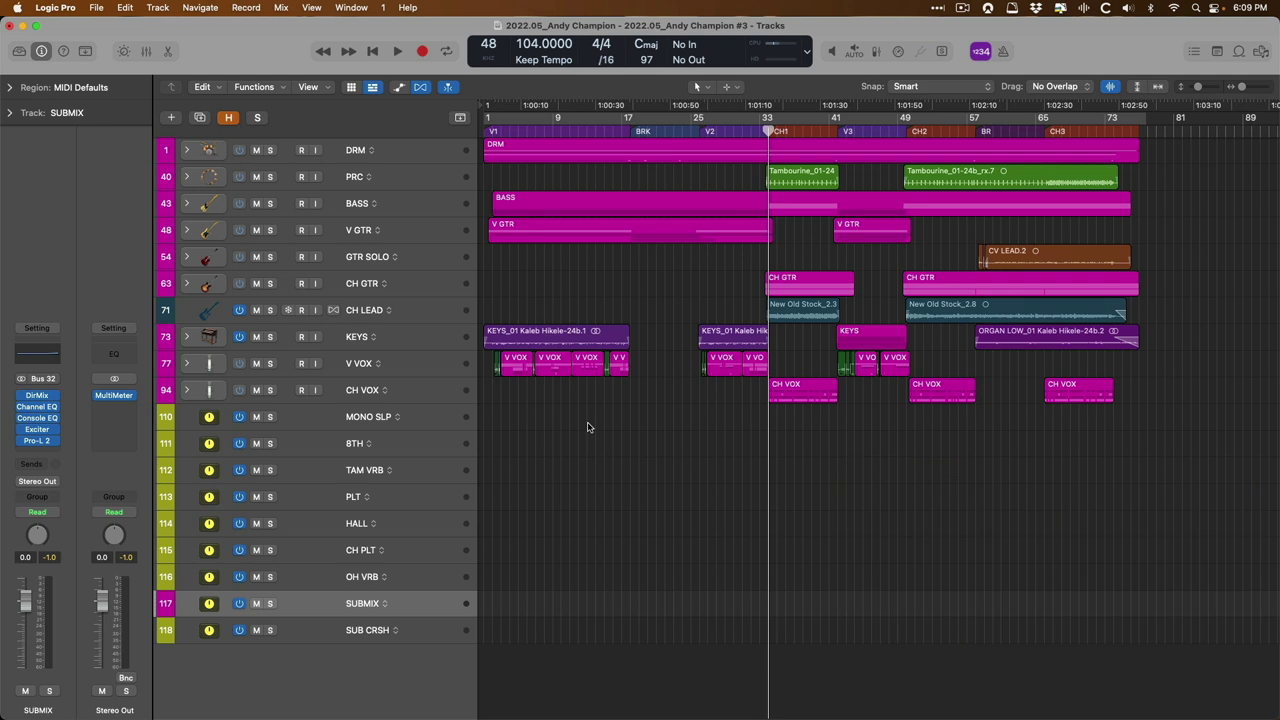
Play the song from bar 33 and stop near bar 41 at the start of V3
key(space)
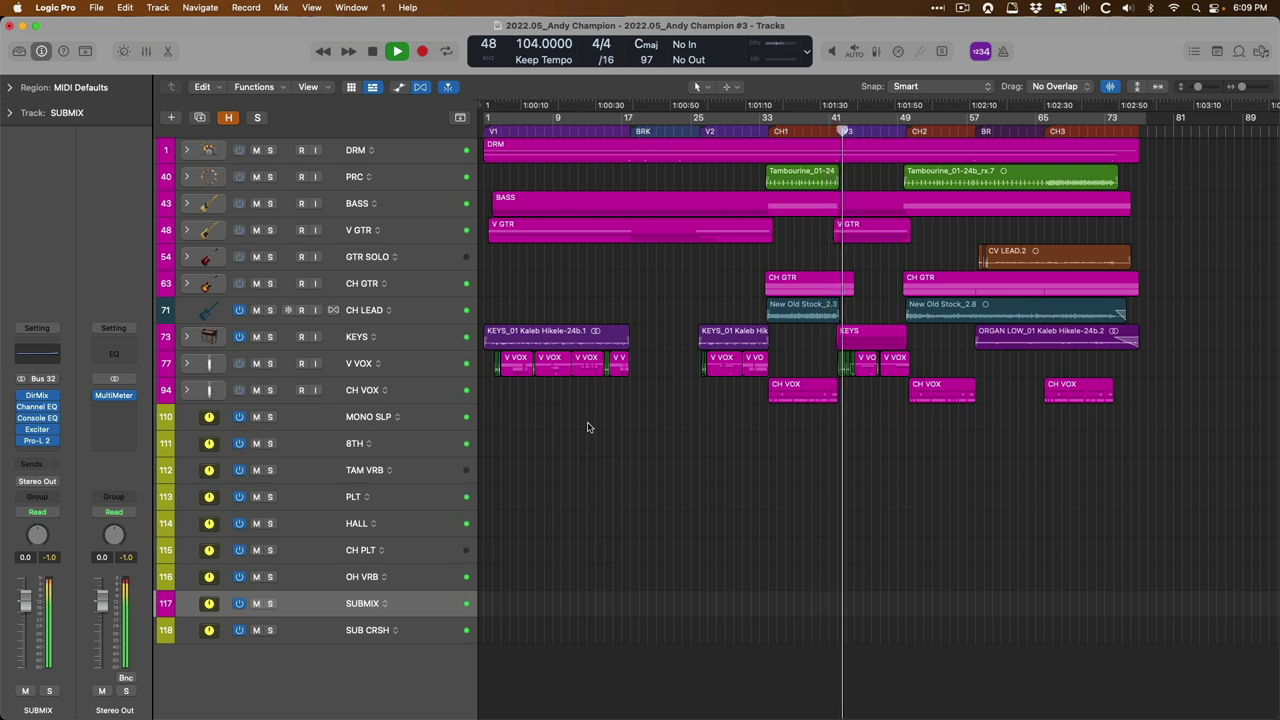
key(space)
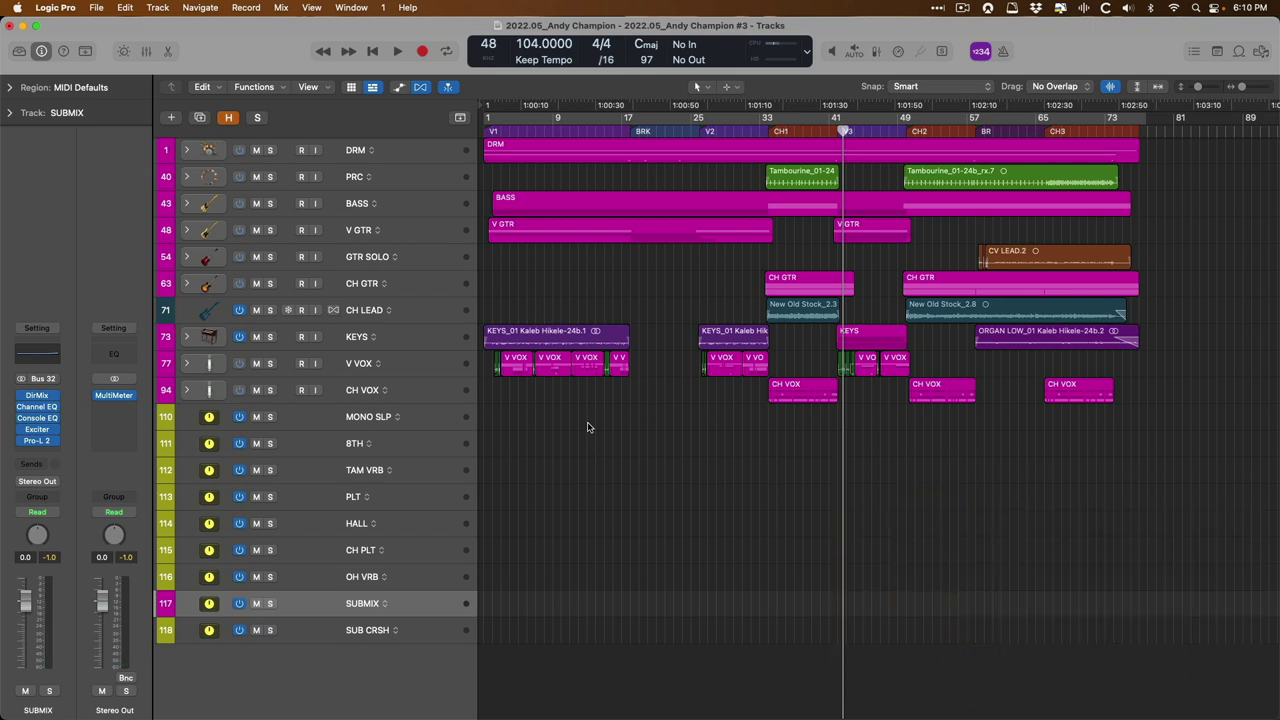
Show the Mixer and scroll to the SUBMIX inserts: DirMix, Channel EQ, Console EQ, Exciter, Pro-L 2
key(x)
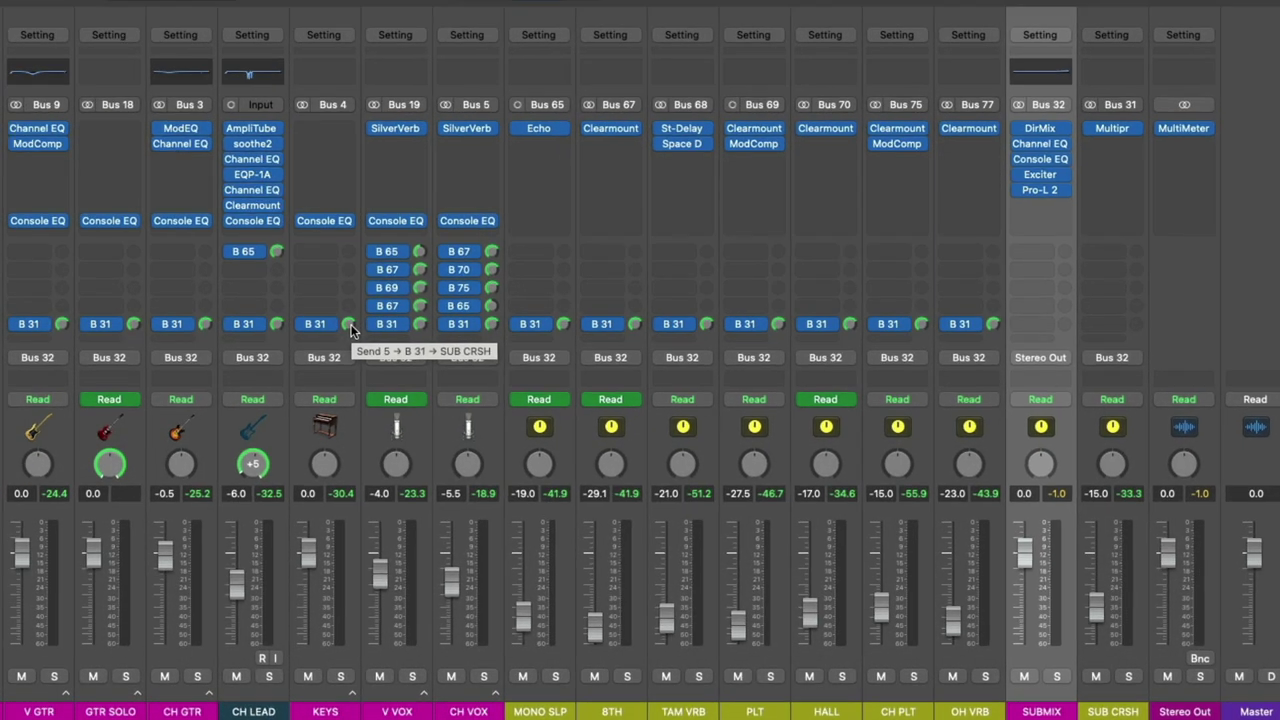
scroll(470, 355, left, 2)
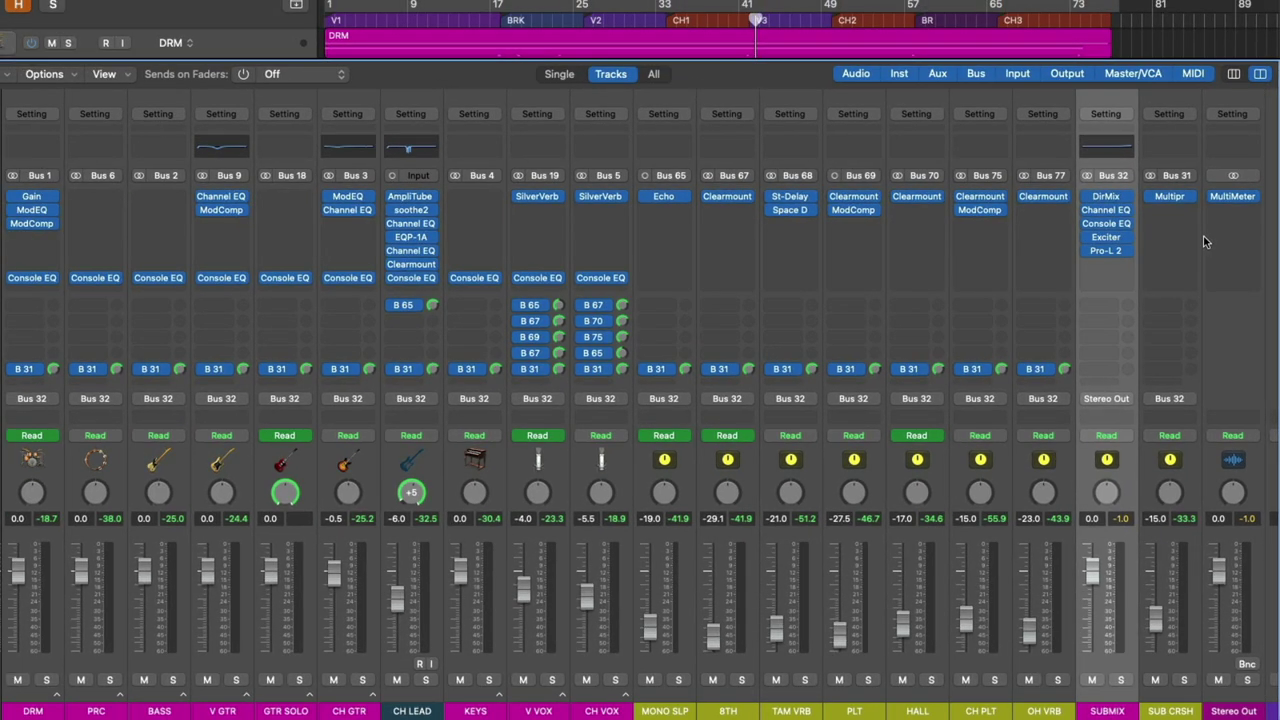
Open the SUBMIX Direction Mixer and Channel EQ windows and arrange them fully in view
click(1108, 198)
click(1106, 210)
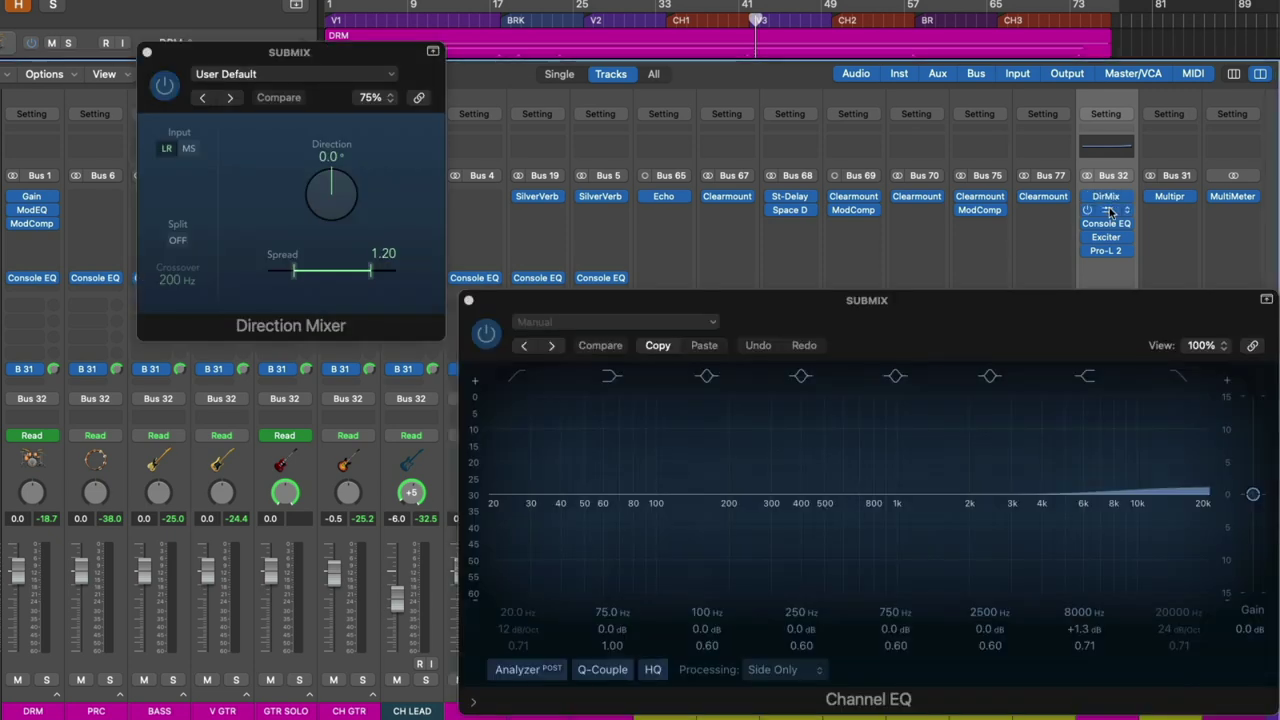
drag(965, 314, 970, 214)
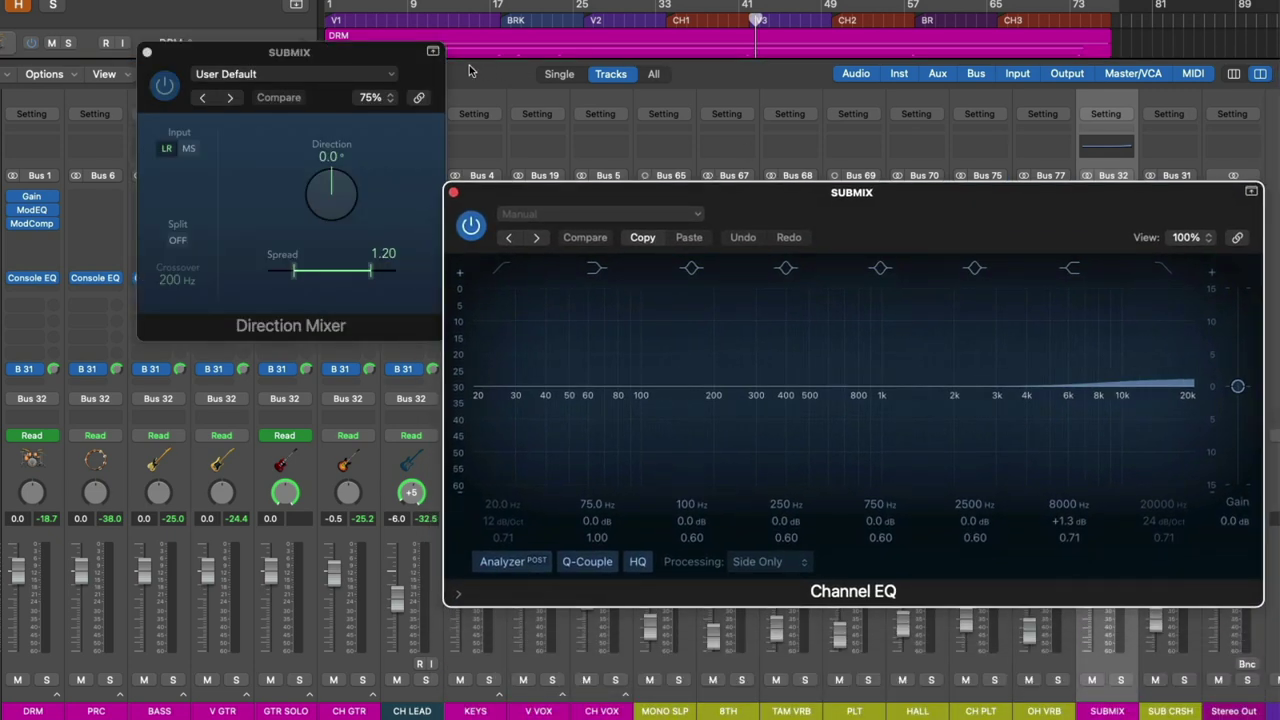
drag(404, 59, 327, 49)
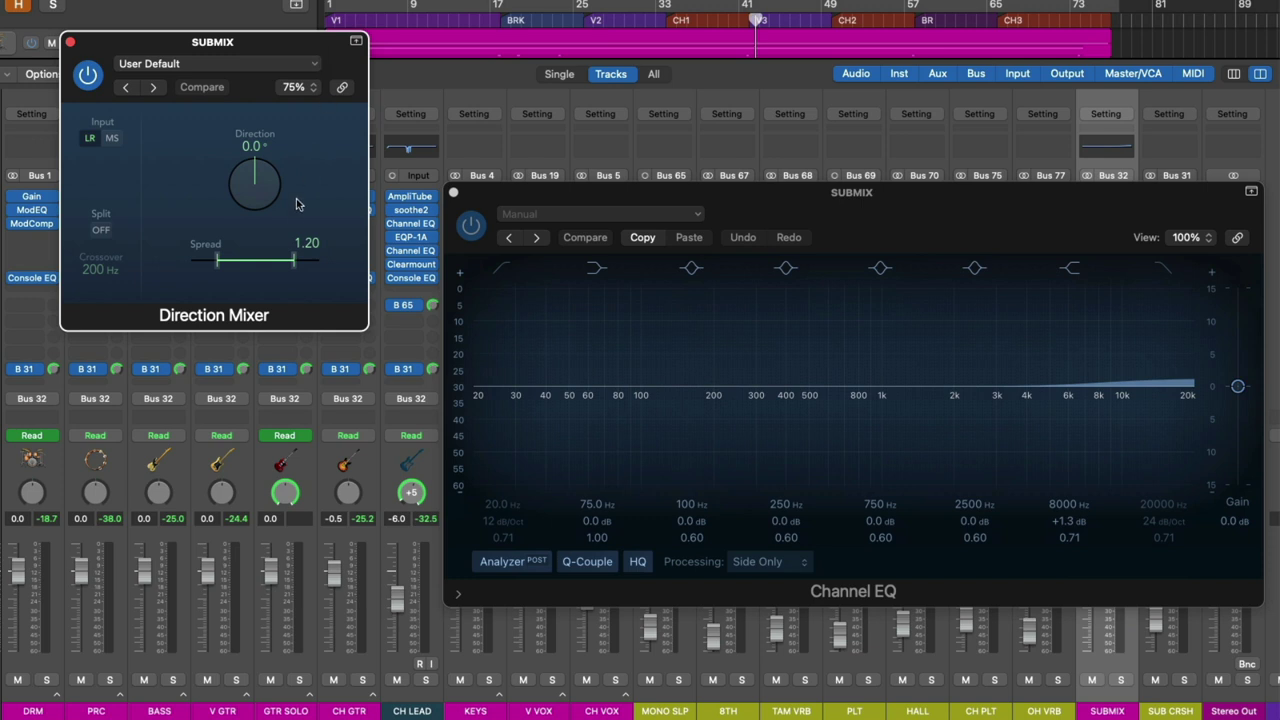
Sweep the Direction Mixer Spread through 1.00, 0.16 and 2.00, settling at 1.20
drag(293, 261, 286, 264)
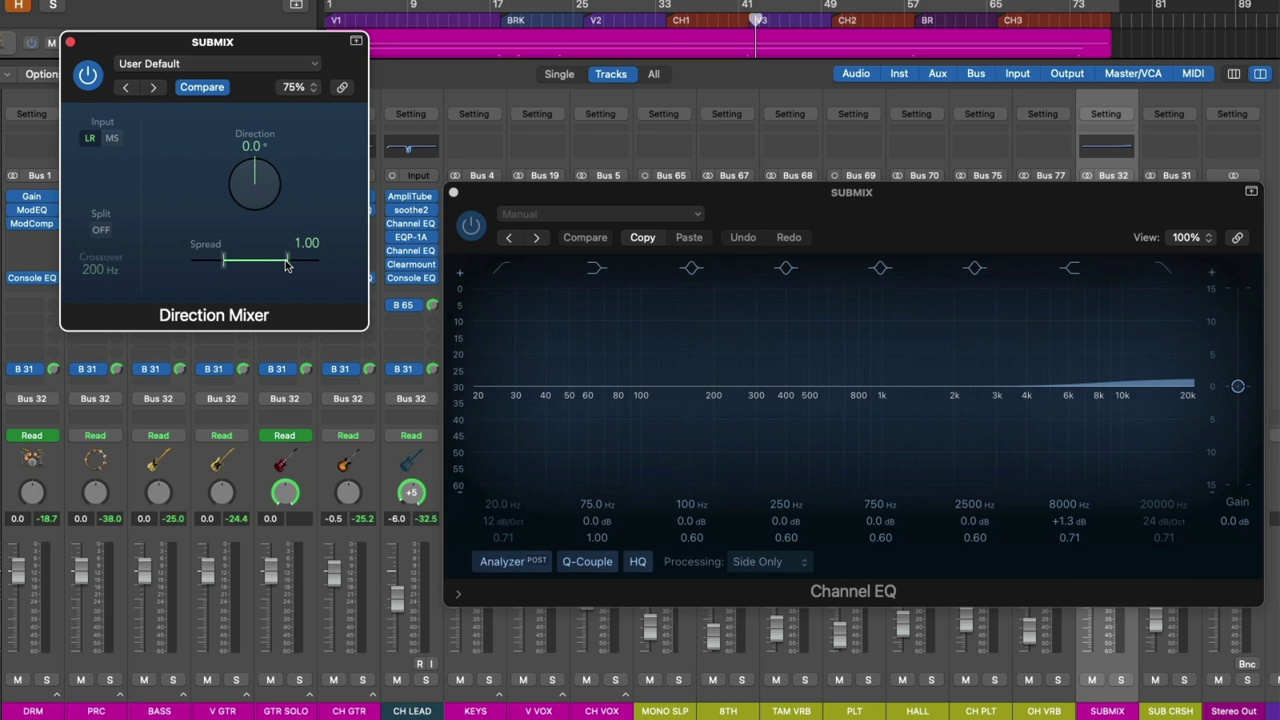
mouse_move(286, 264)
mouse_down()
mouse_move(255, 266)
mouse_move(303, 268)
mouse_up()
mouse_move(303, 268)
mouse_down()
mouse_move(320, 263)
mouse_move(293, 260)
mouse_up()
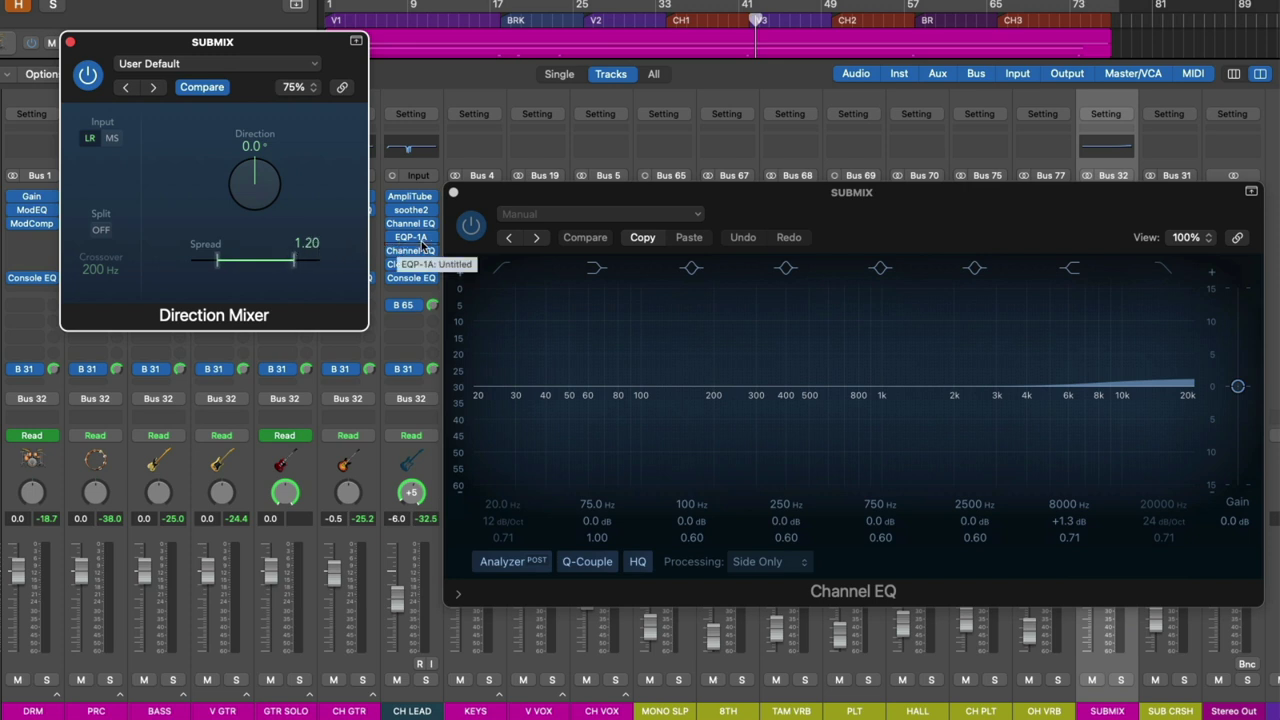
Set the SUBMIX Channel EQ Processing to Stereo, then back to Side Only
click(843, 207)
drag(843, 207, 554, 273)
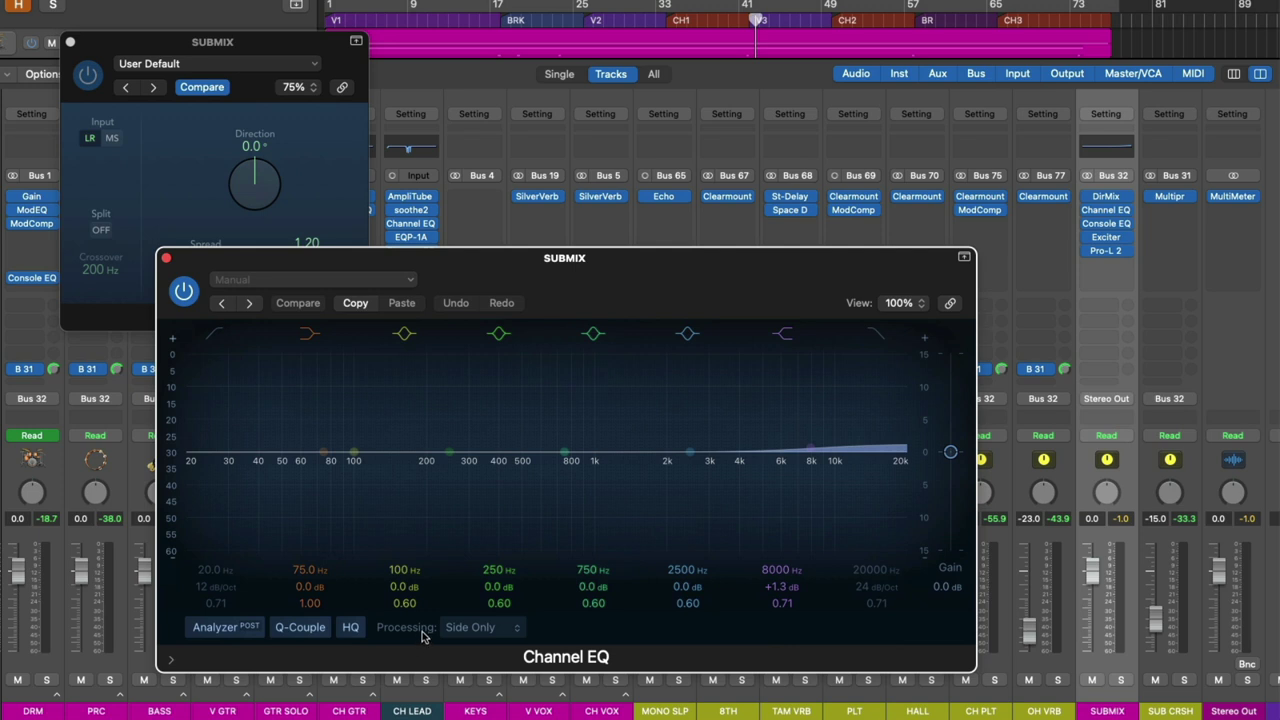
click(519, 630)
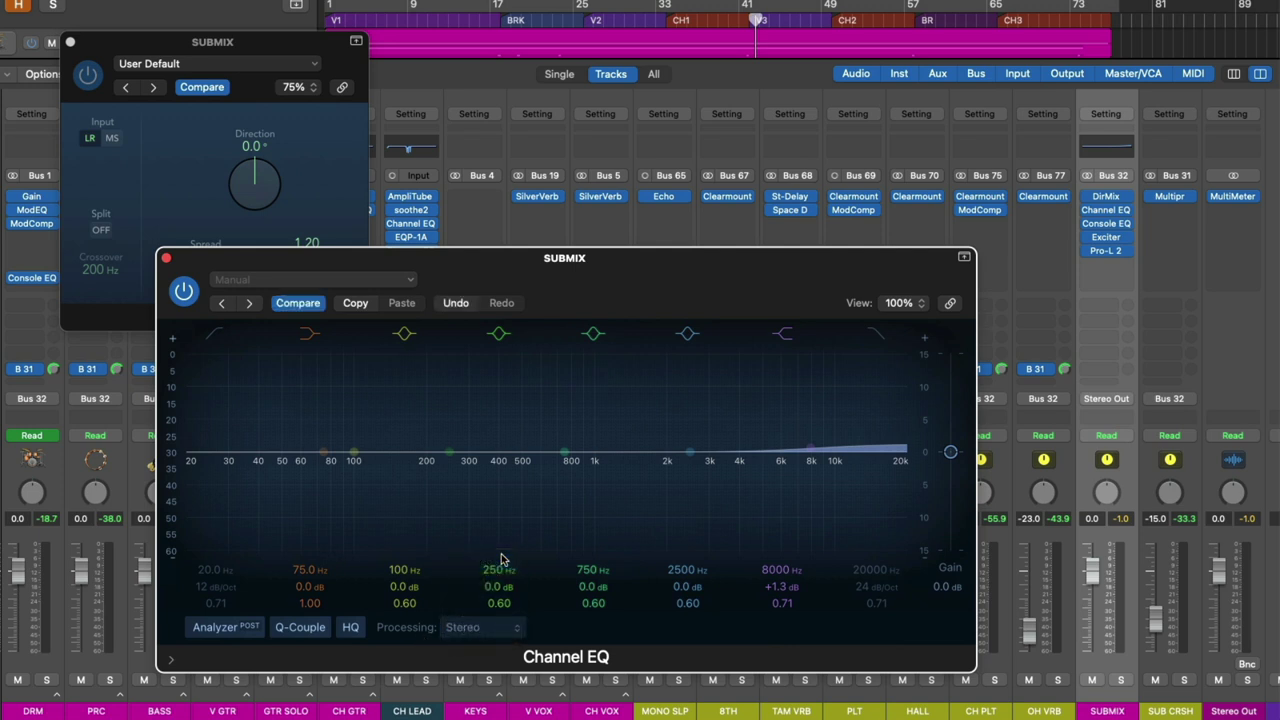
click(512, 628)
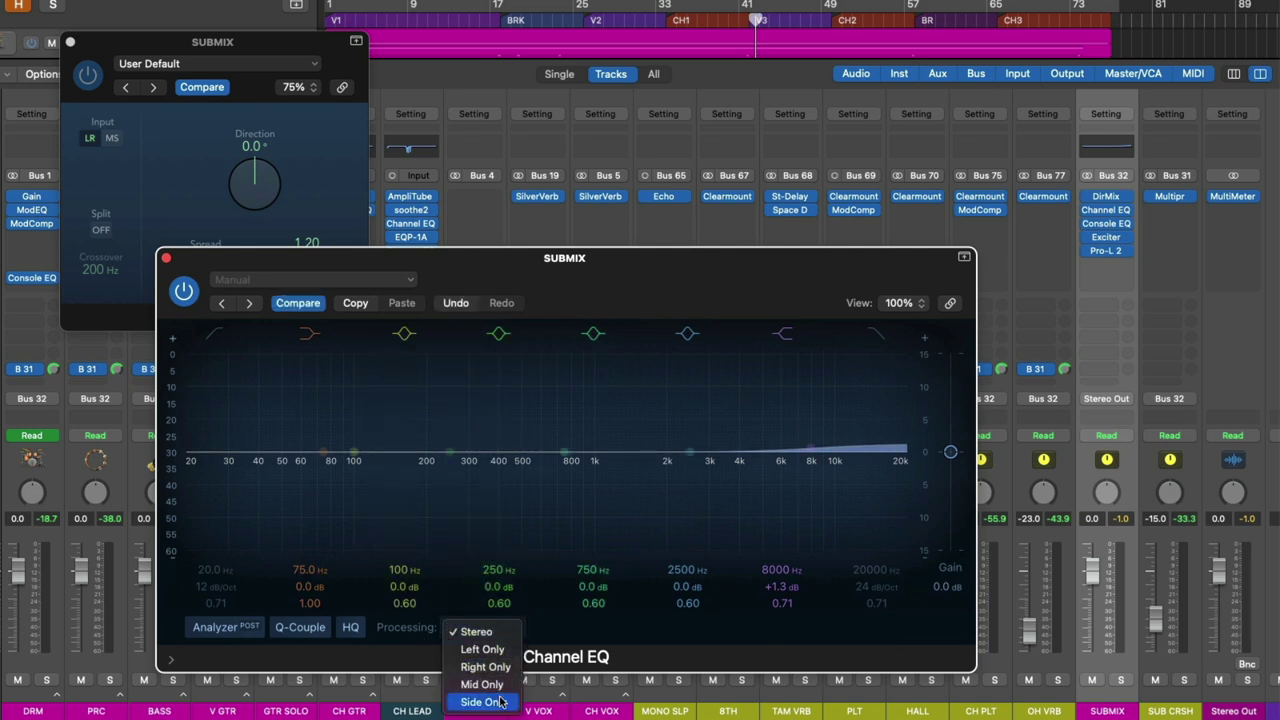
click(502, 702)
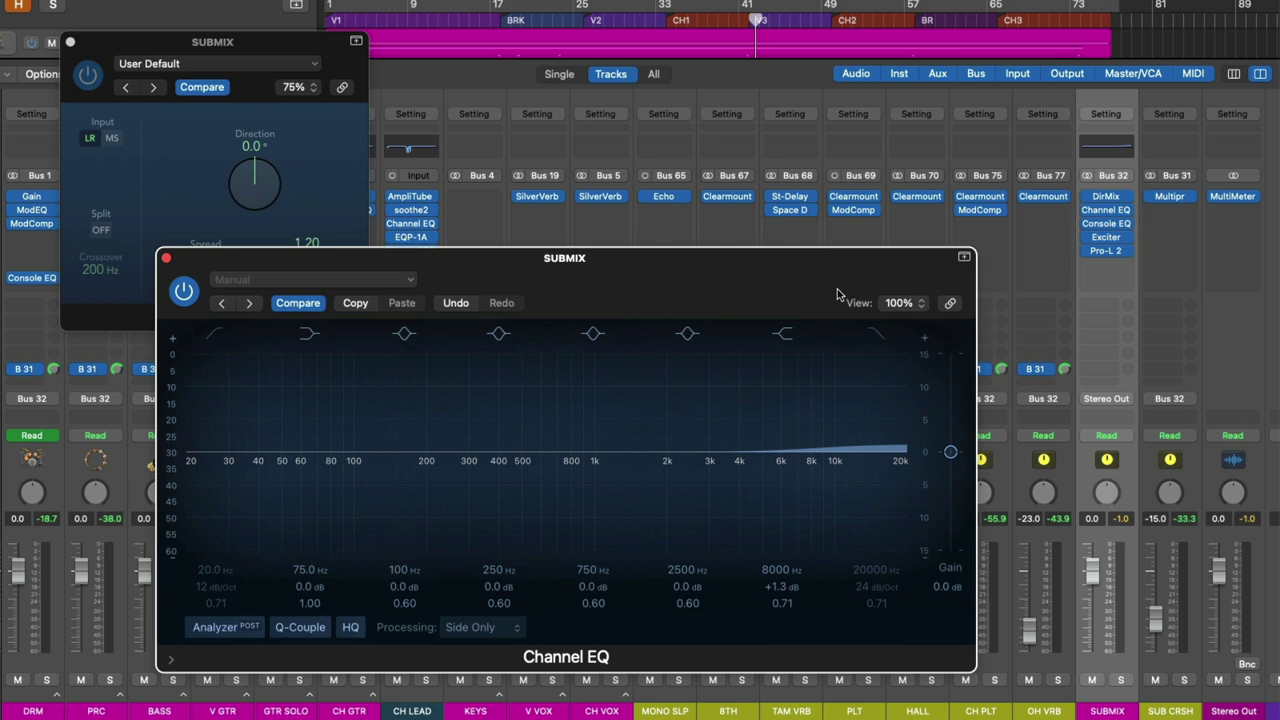
Bypass the SUBMIX Channel EQ, return the playhead to bar 33, and reset Spread to 1.00
click(1088, 211)
mouse_move(1088, 211)
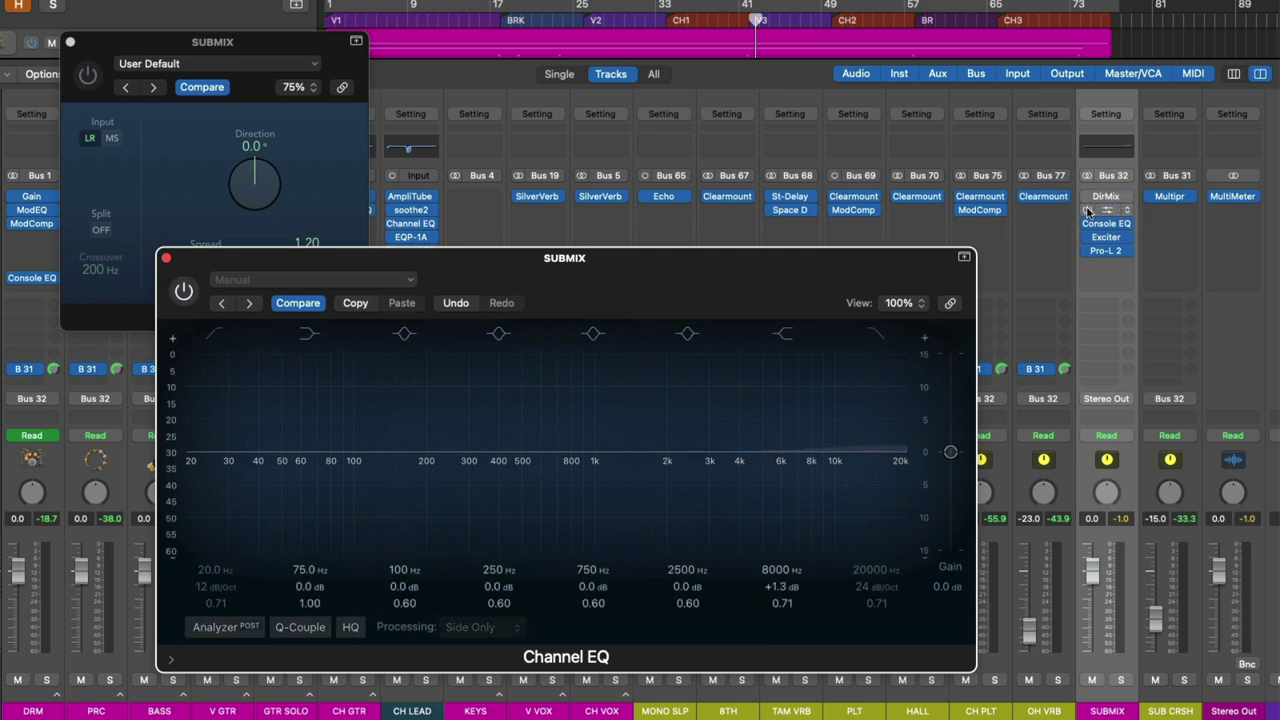
click(668, 24)
click(273, 48)
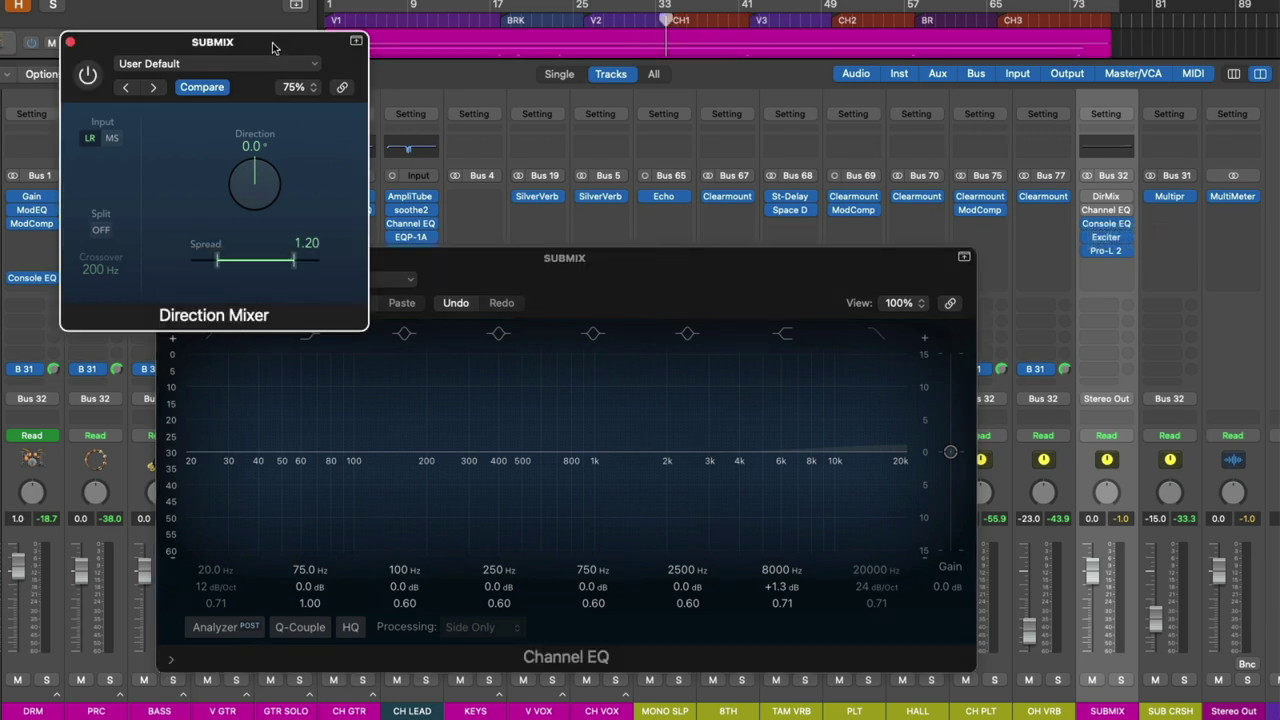
alt+click(288, 268)
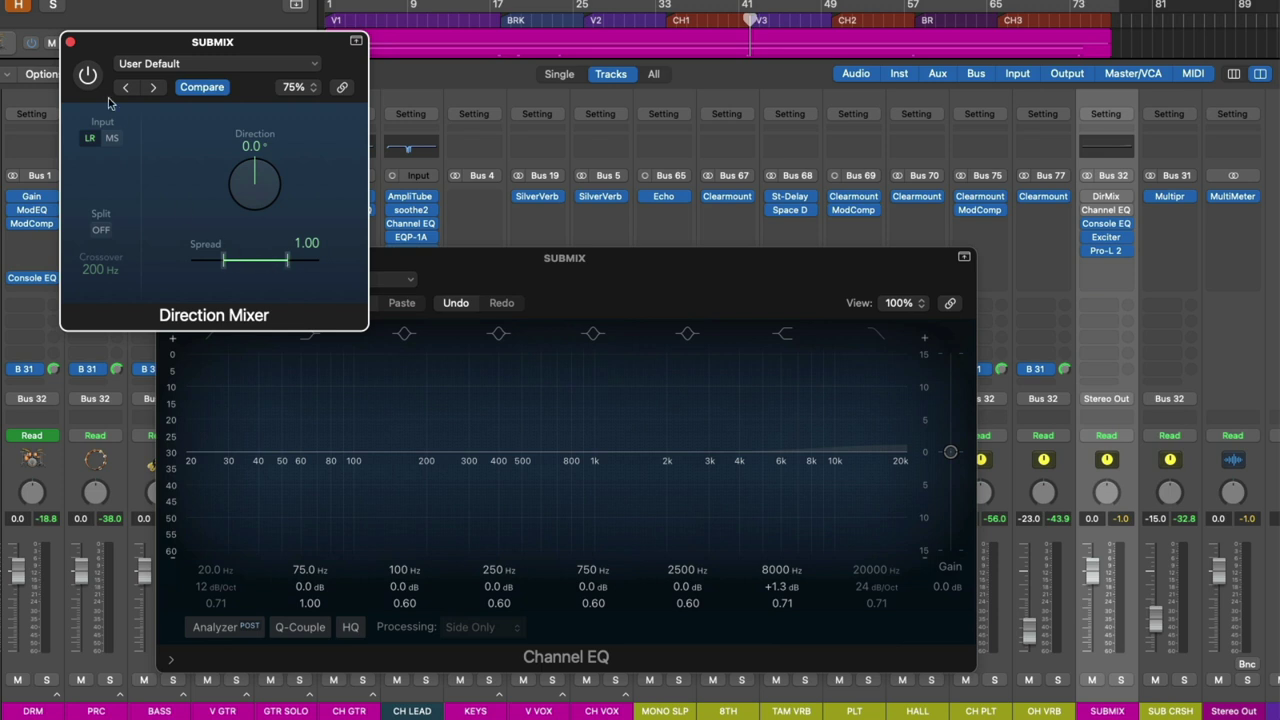
Turn the Direction Mixer back on and, playing from bar 33, widen Spread to 1.20
click(88, 76)
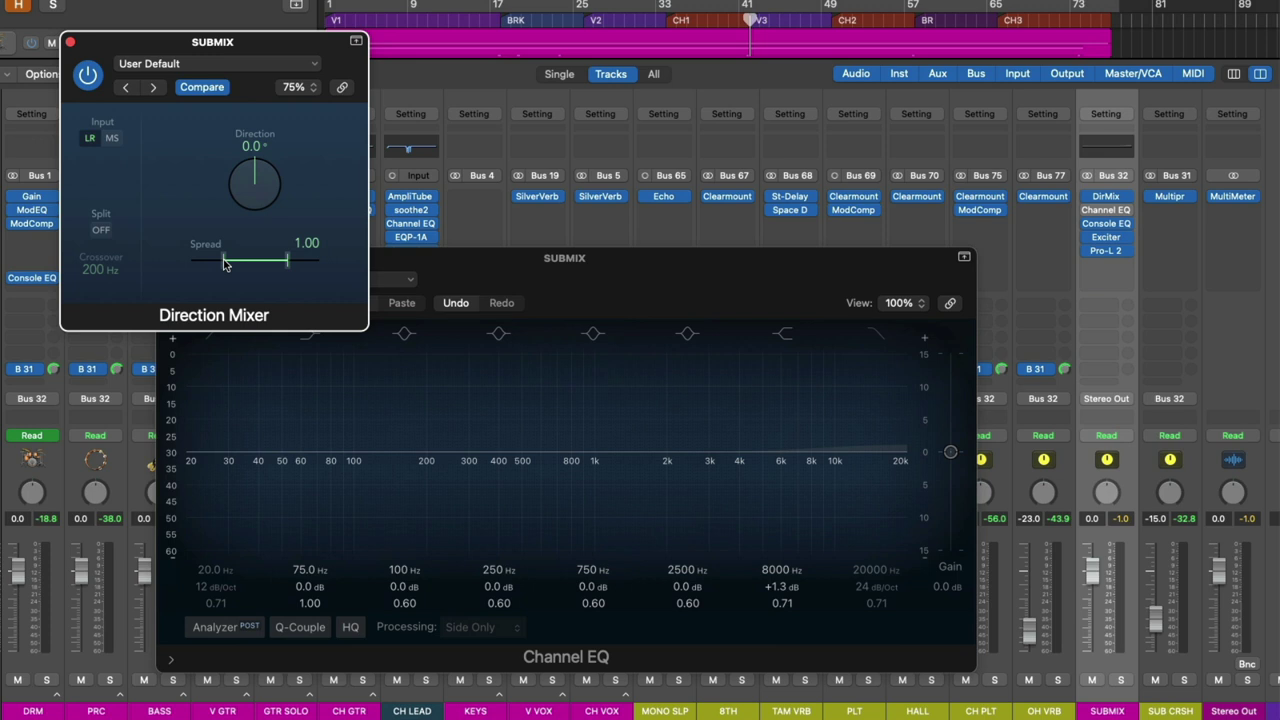
key(space)
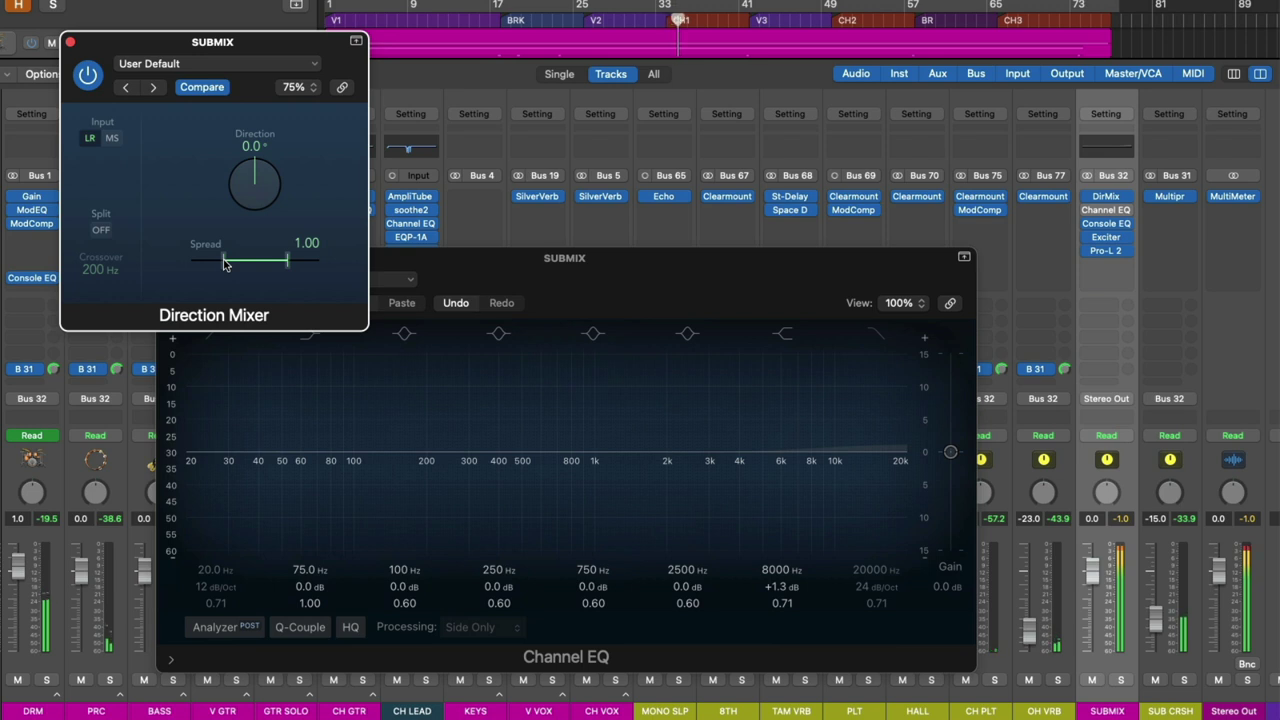
drag(224, 262, 220, 262)
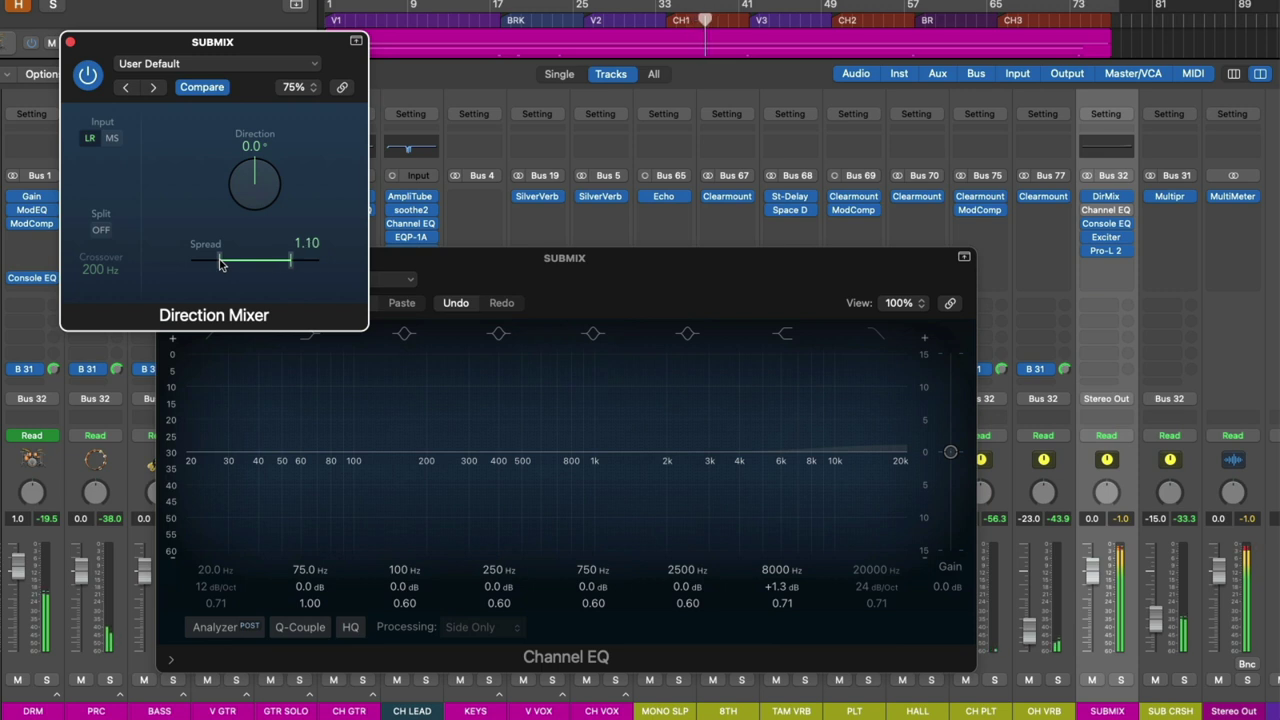
drag(220, 262, 216, 262)
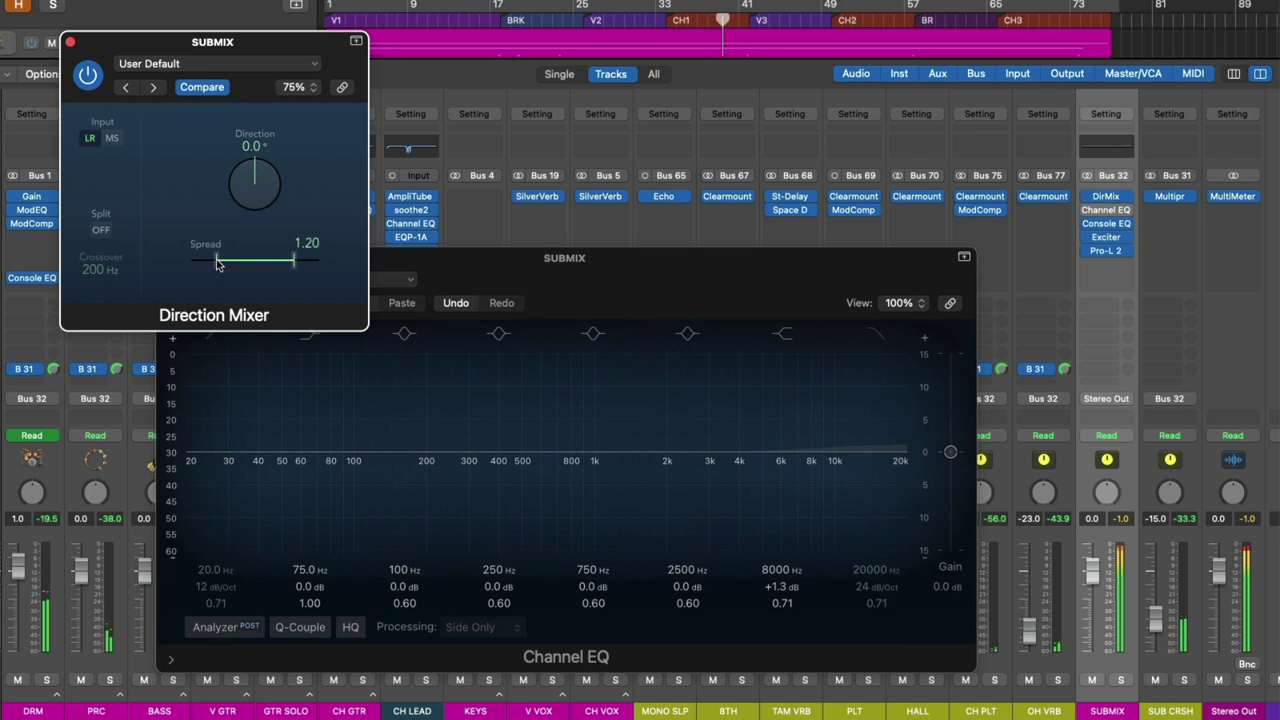
A/B the Direction Mixer by toggling its power during playback, ending with it active at 1.20
click(92, 84)
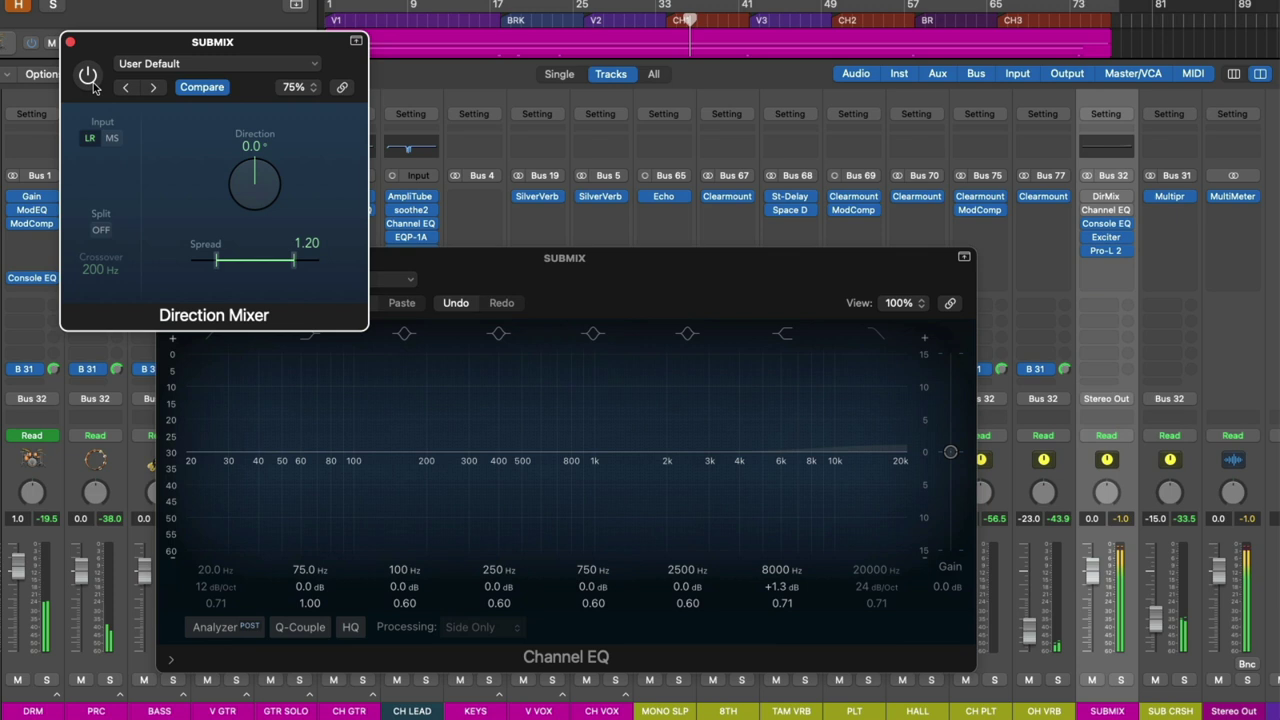
click(88, 76)
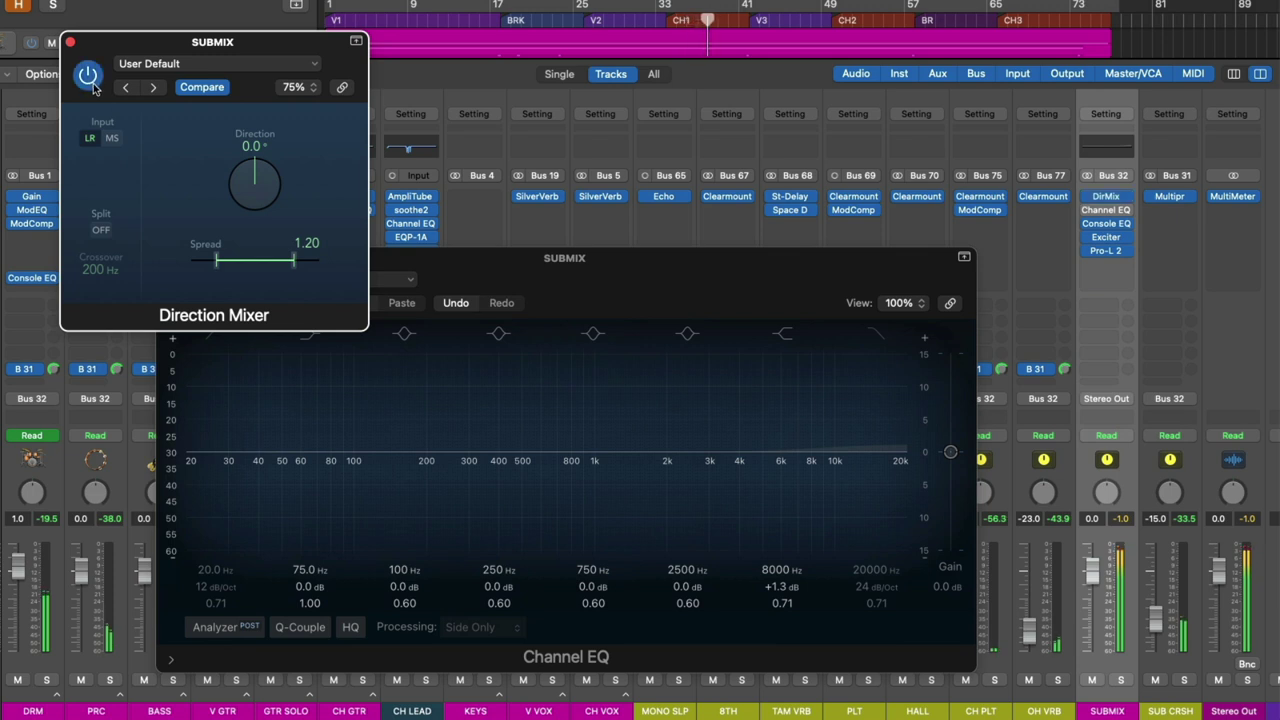
click(88, 76)
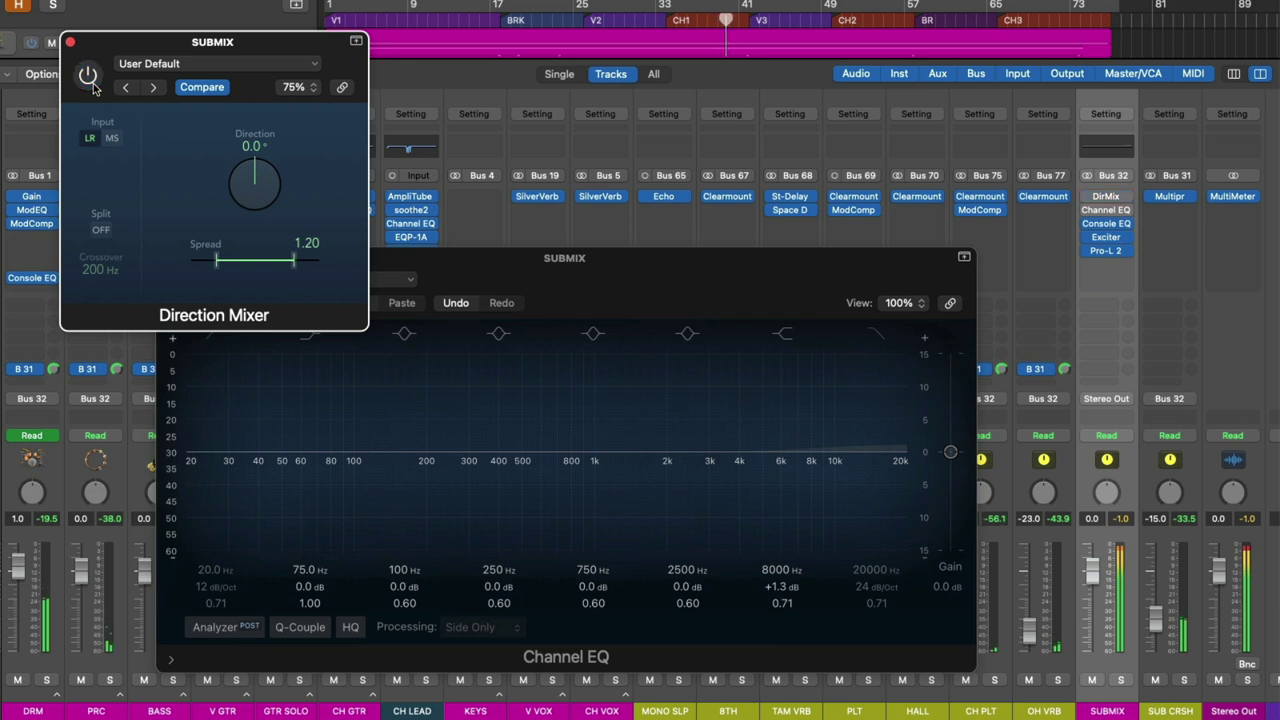
click(88, 76)
click(88, 76)
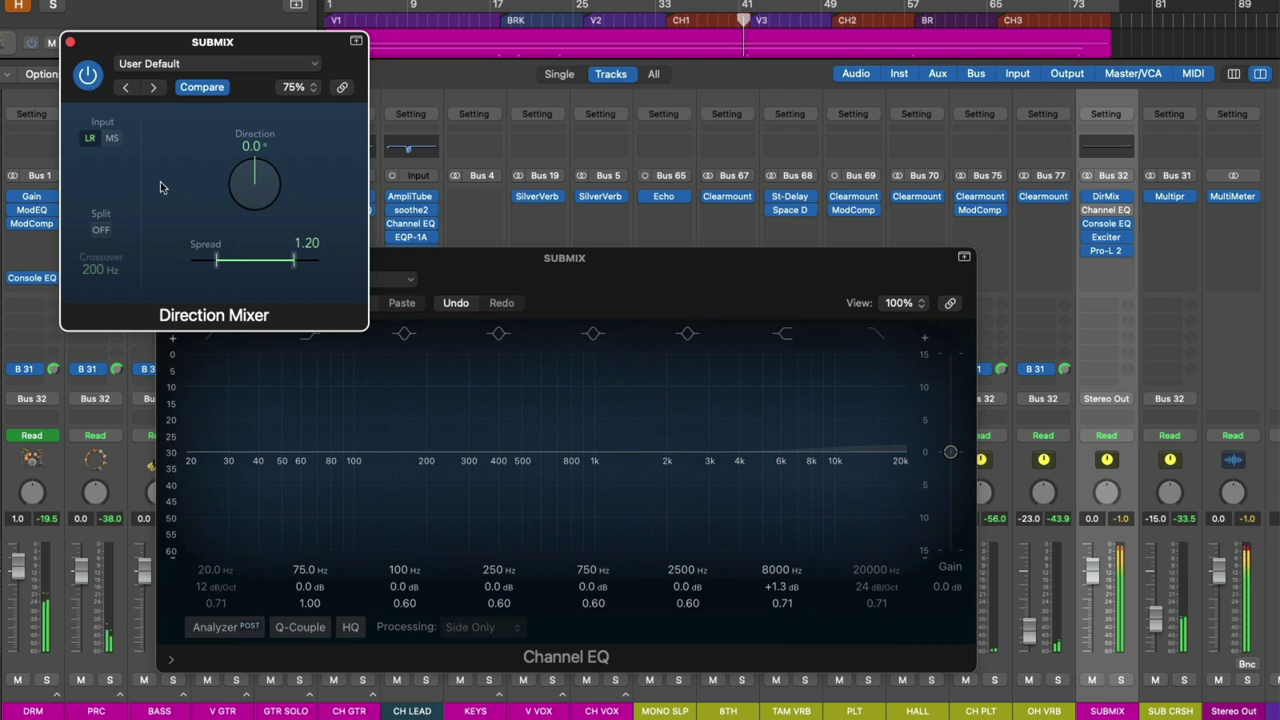
Re-enable the Channel EQ, set Processing to Side Only, and disable the 8000 Hz high shelf
click(698, 302)
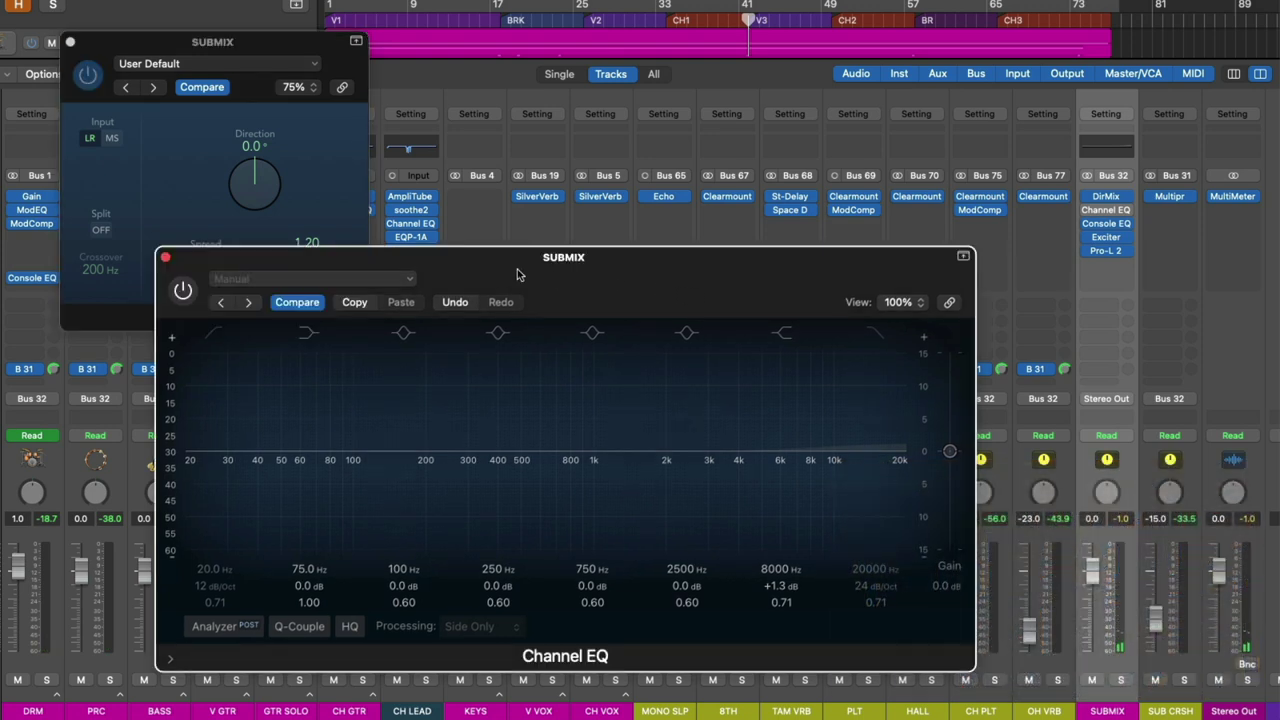
click(183, 290)
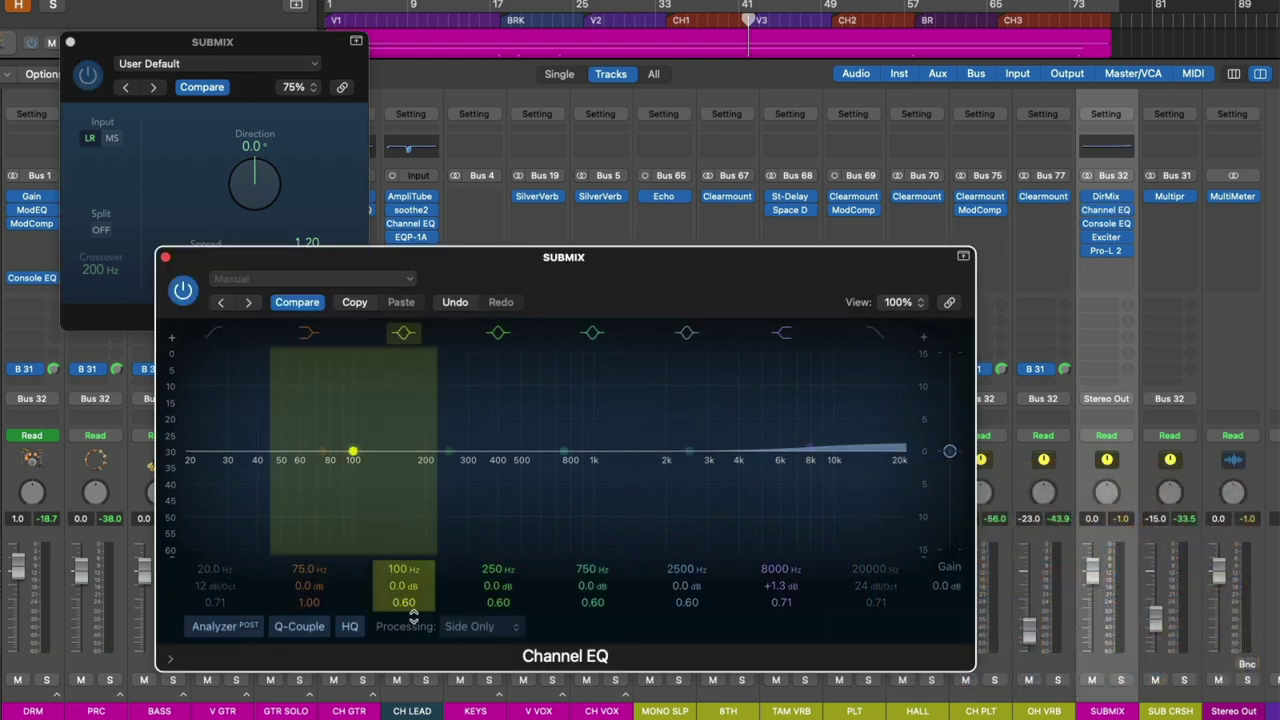
click(514, 636)
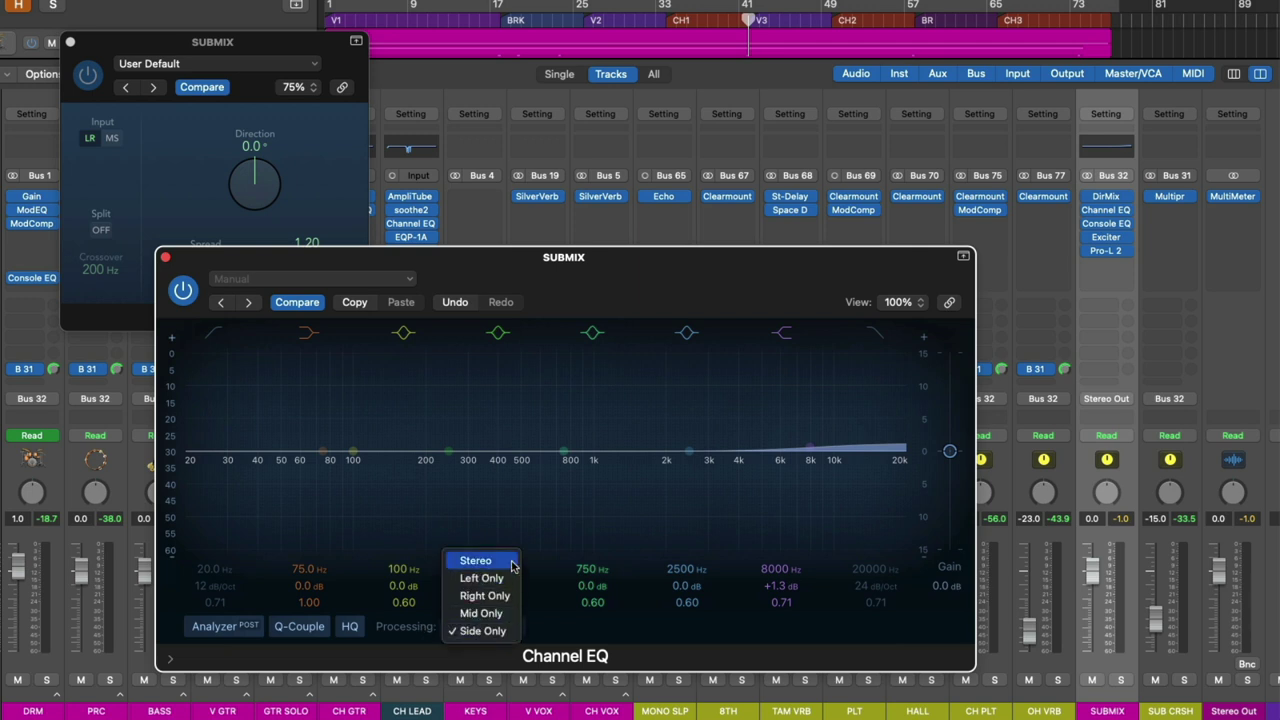
click(511, 563)
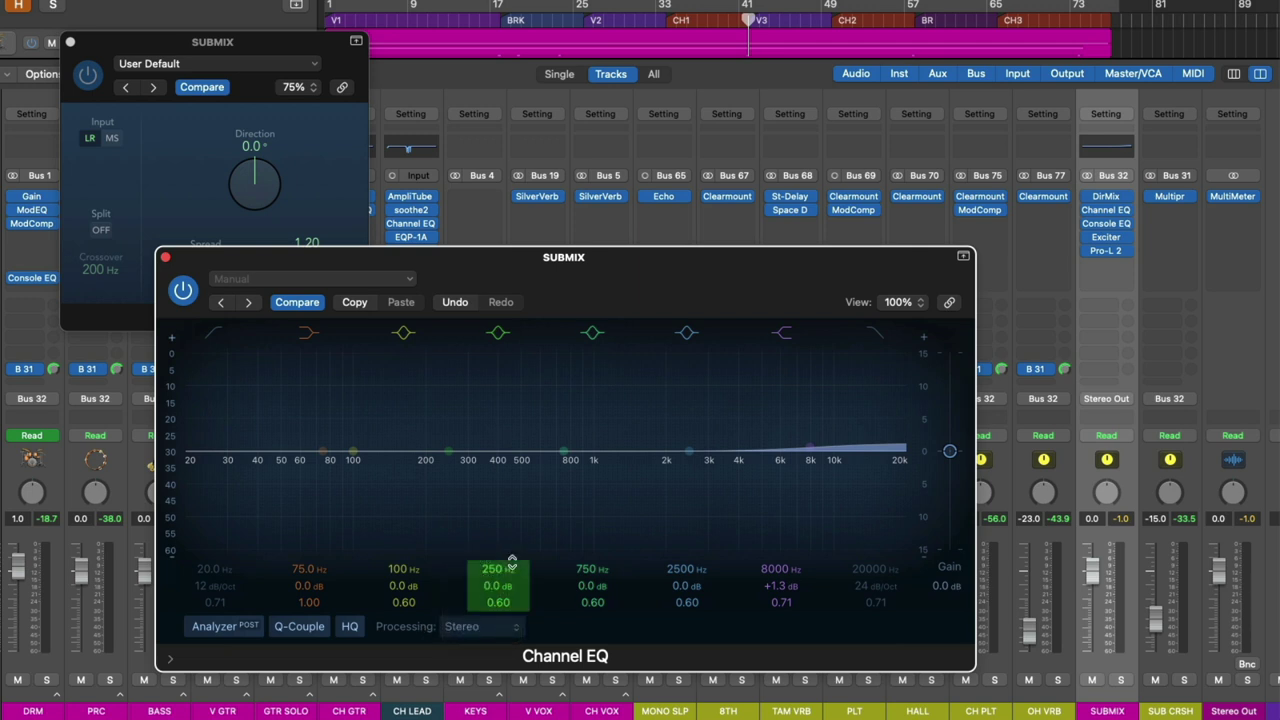
click(512, 626)
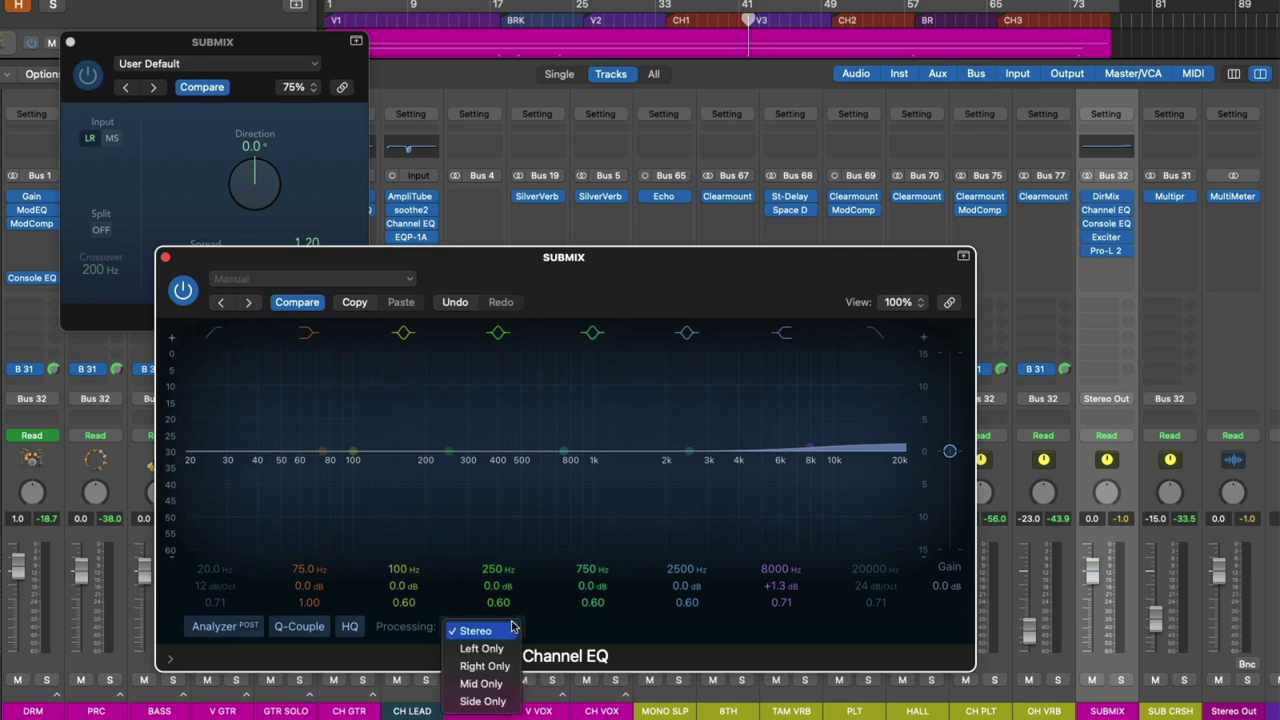
click(490, 701)
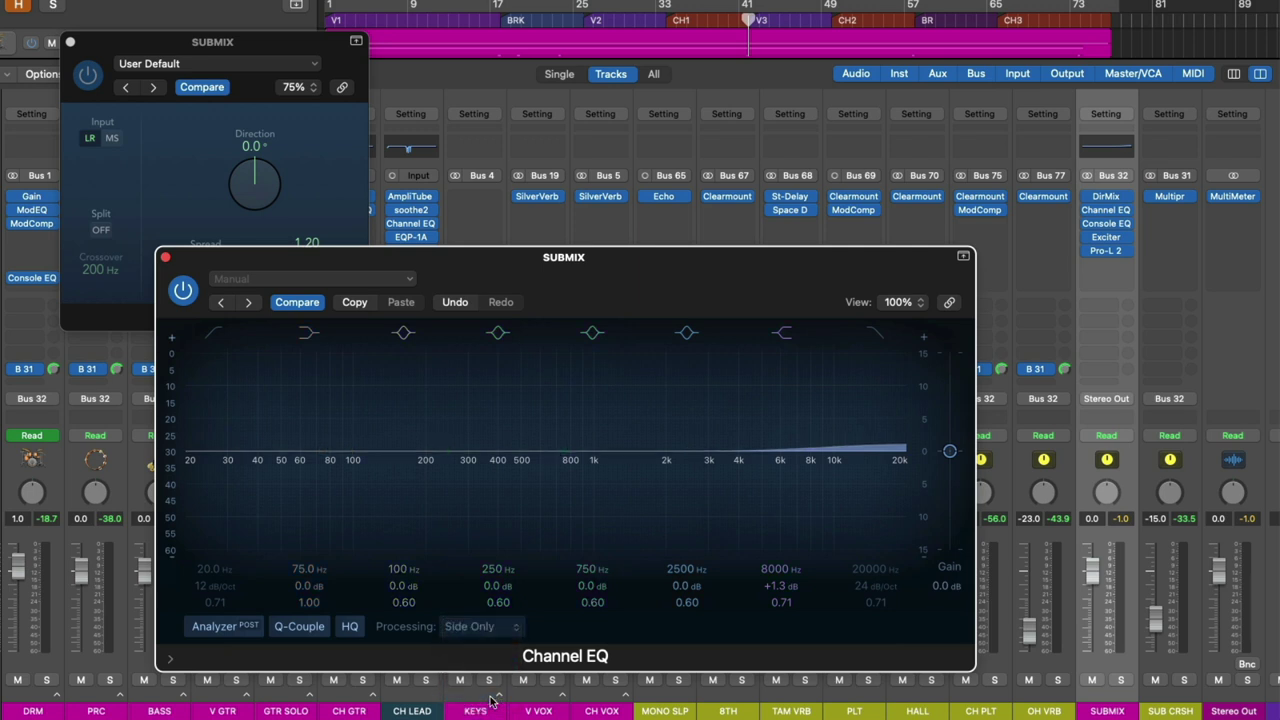
click(781, 337)
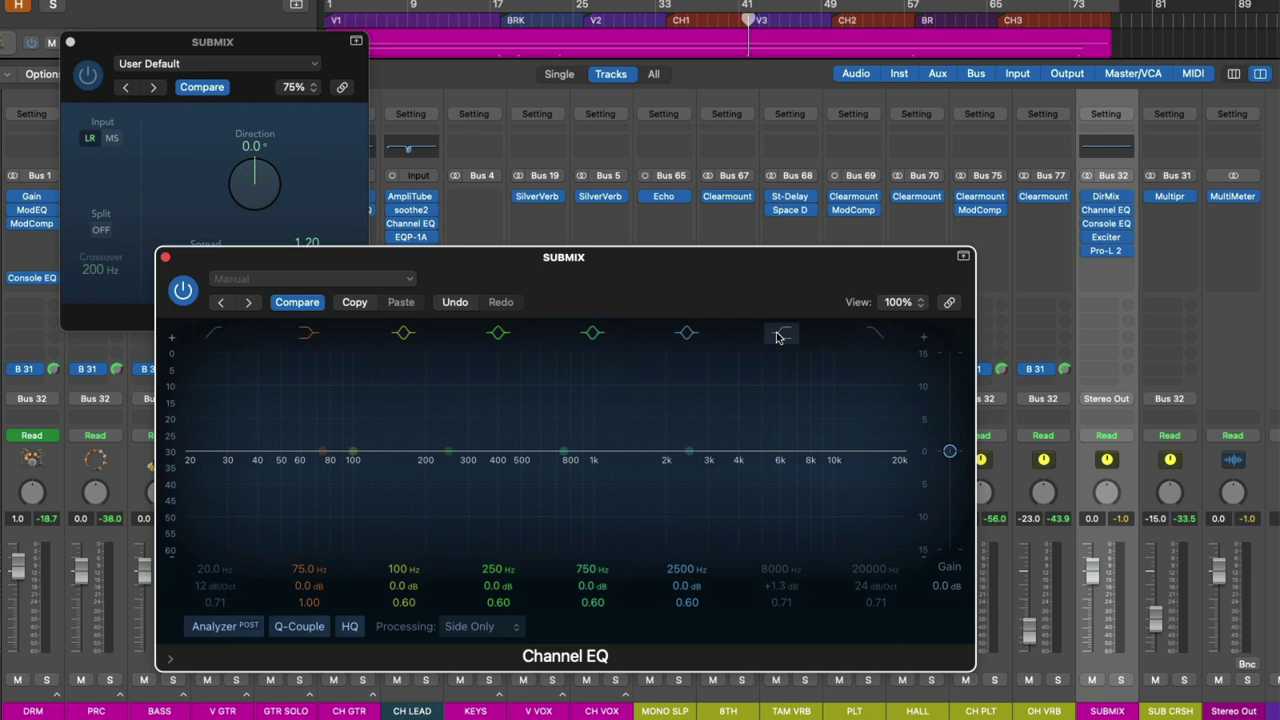
During playback, shift the analyzer scale to 15–75 and toggle the 8000 Hz shelf on, off, on
key(space)
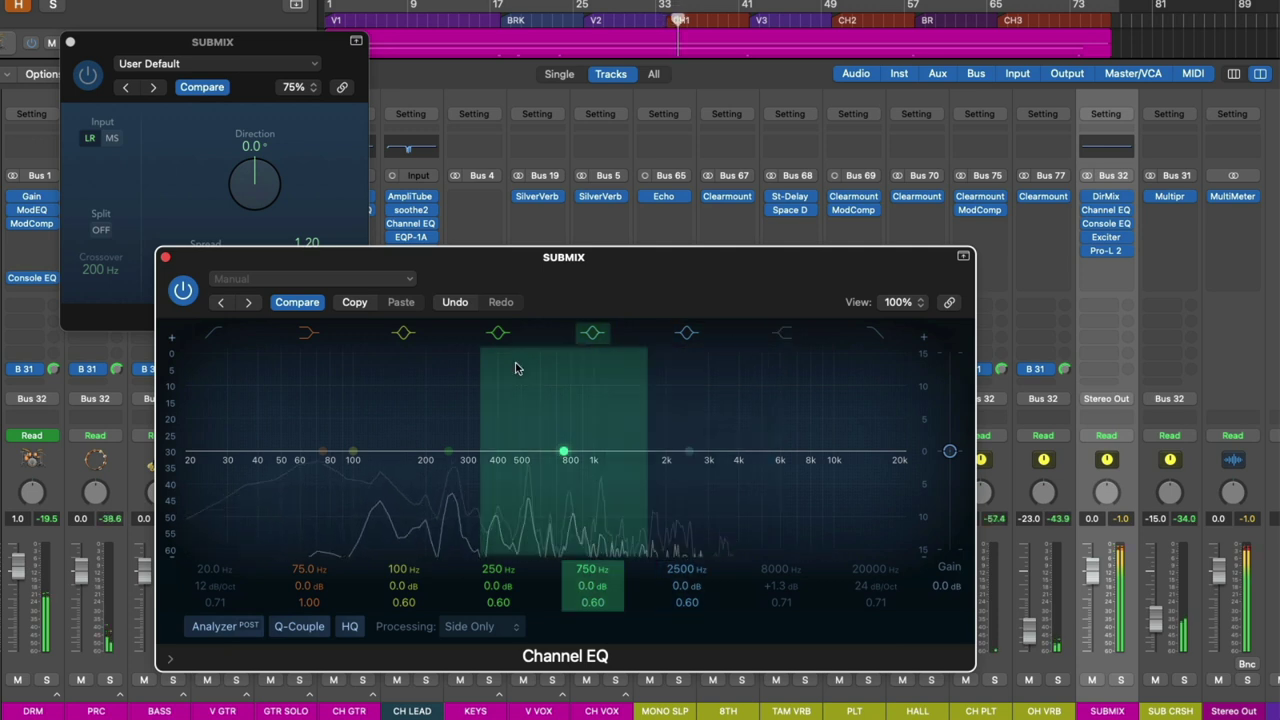
drag(170, 423, 178, 358)
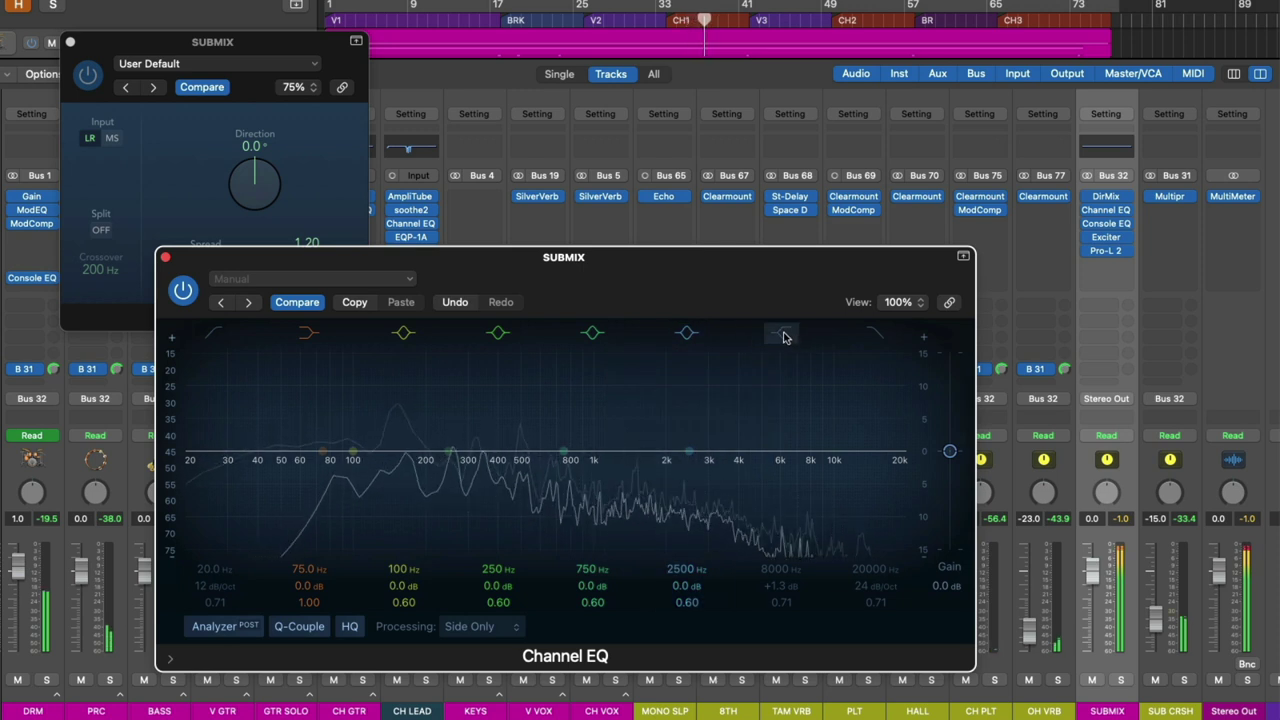
click(782, 336)
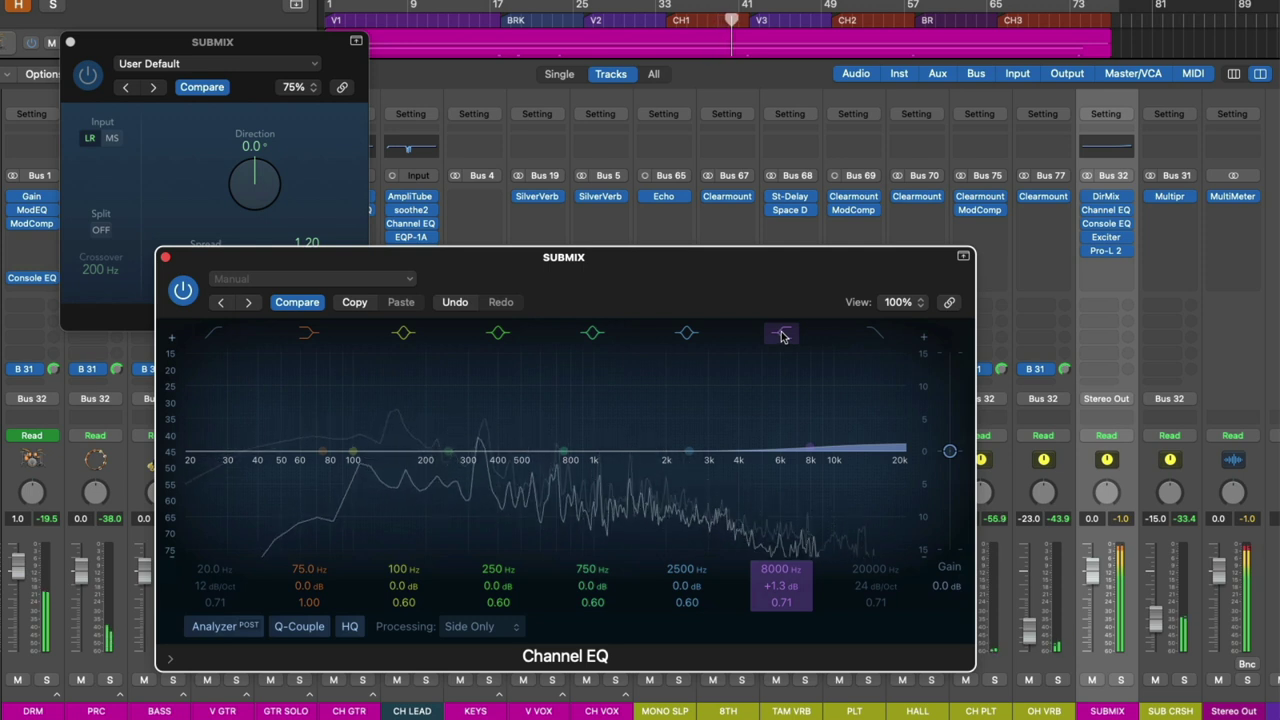
click(782, 336)
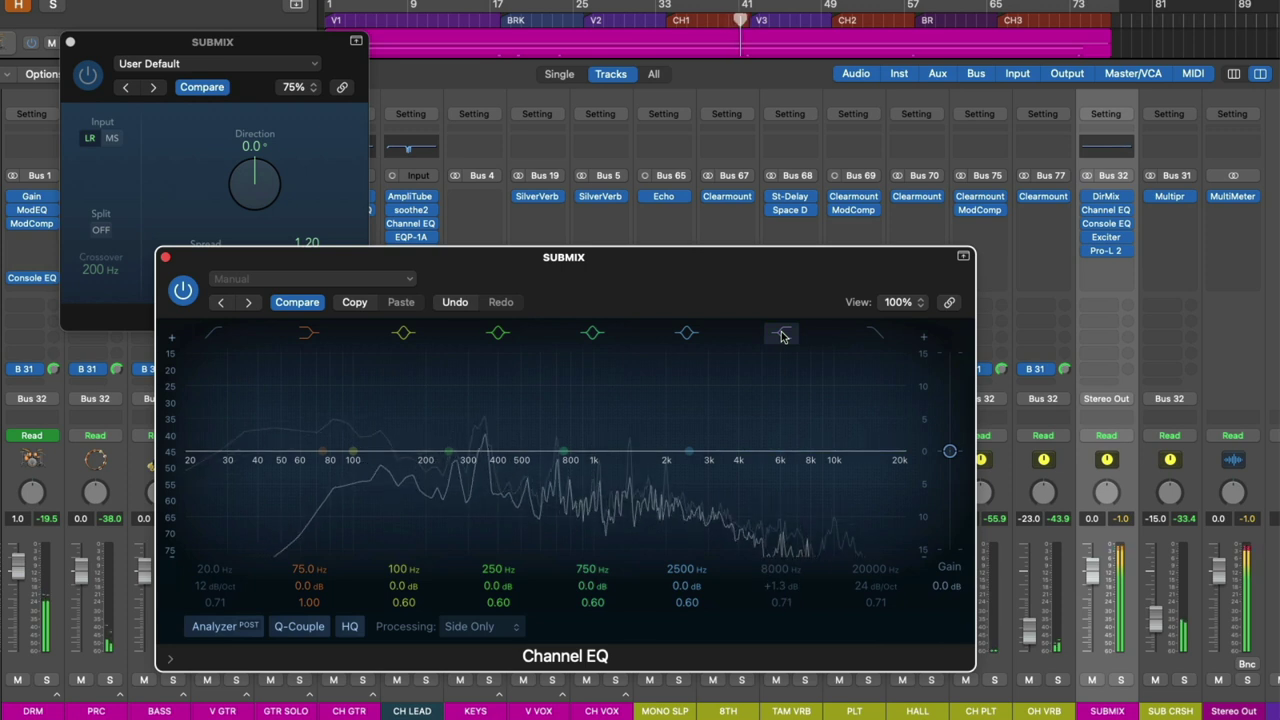
click(780, 336)
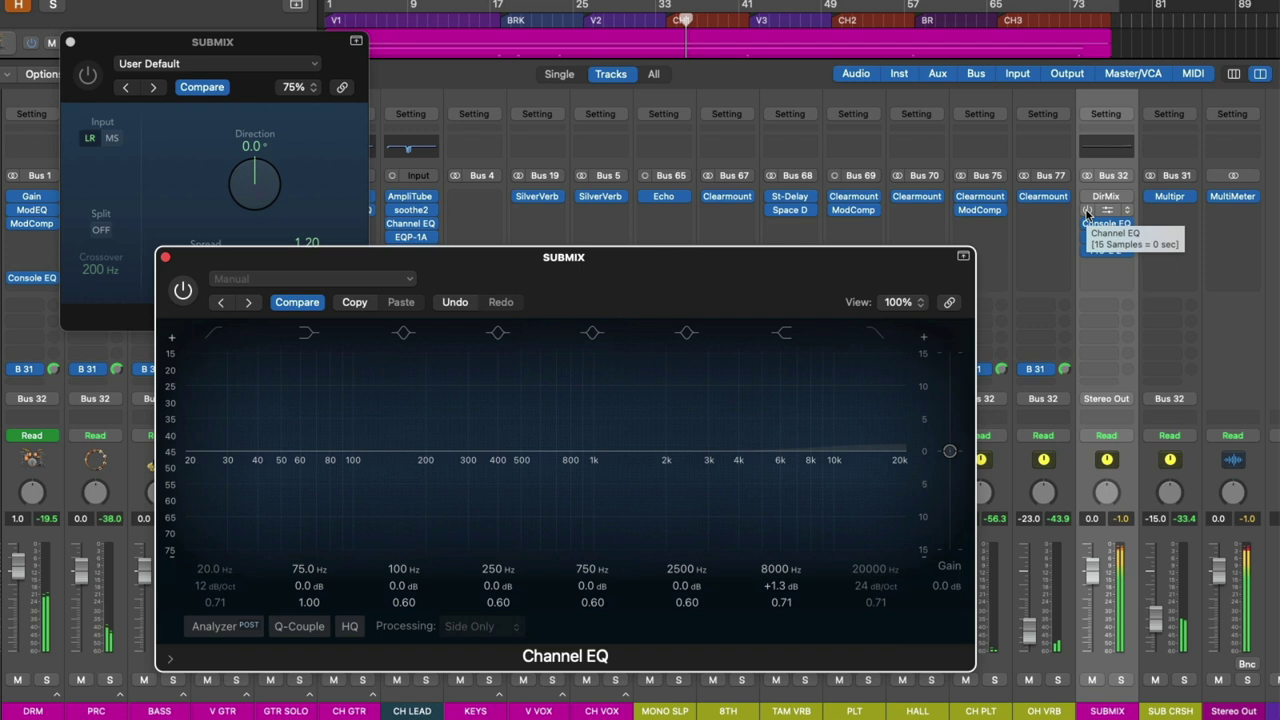
Toggle the SUBMIX Channel EQ on, bypassed, then on again to hear the +1.3 dB side shelf
click(1087, 212)
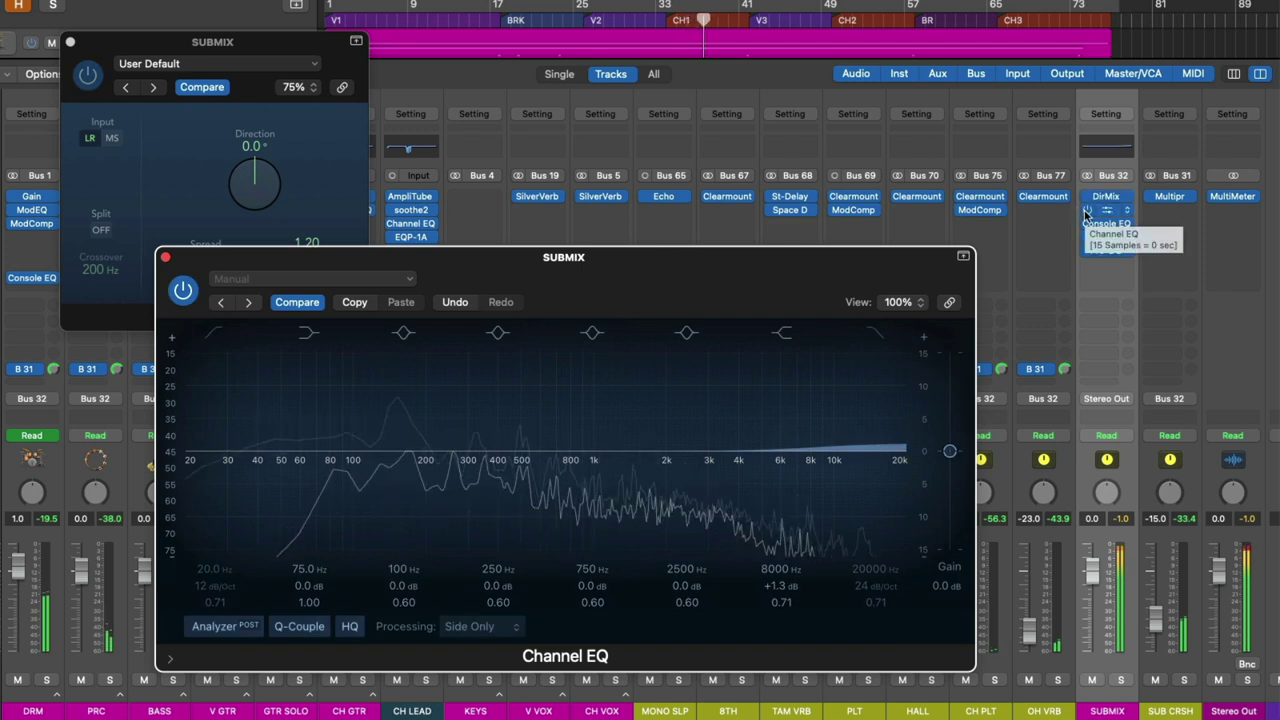
click(1087, 212)
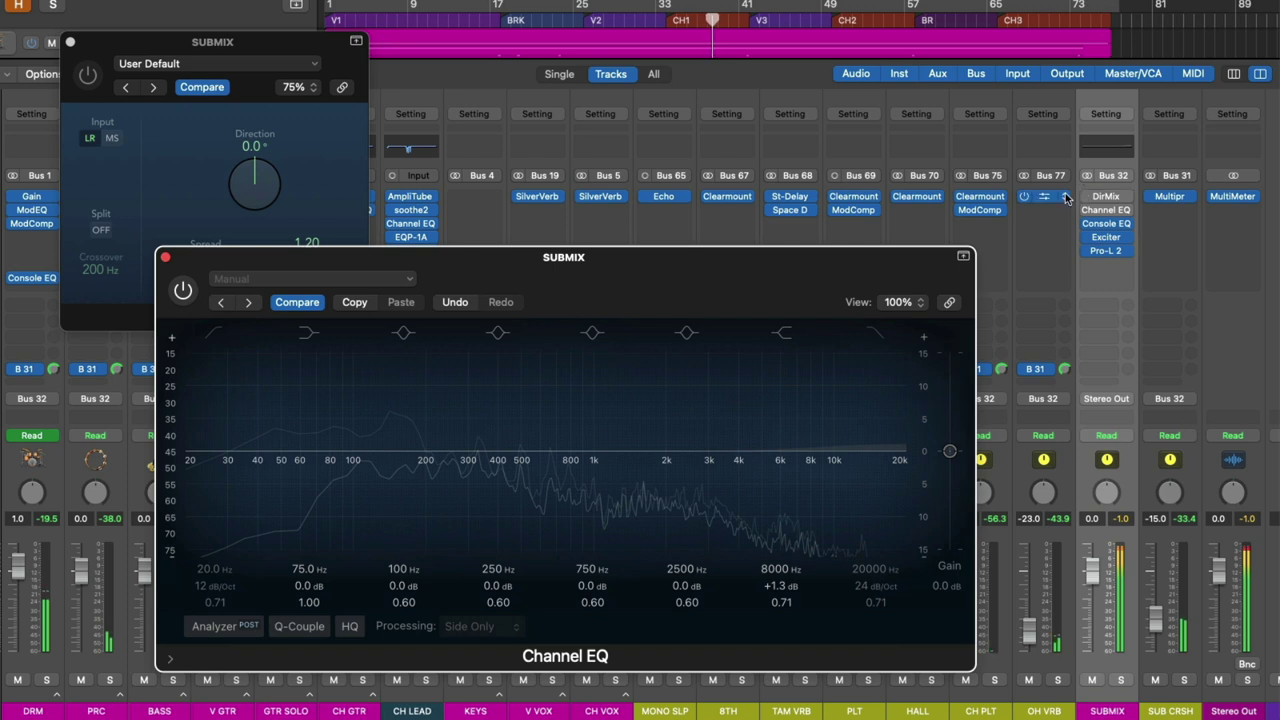
mouse_move(1088, 212)
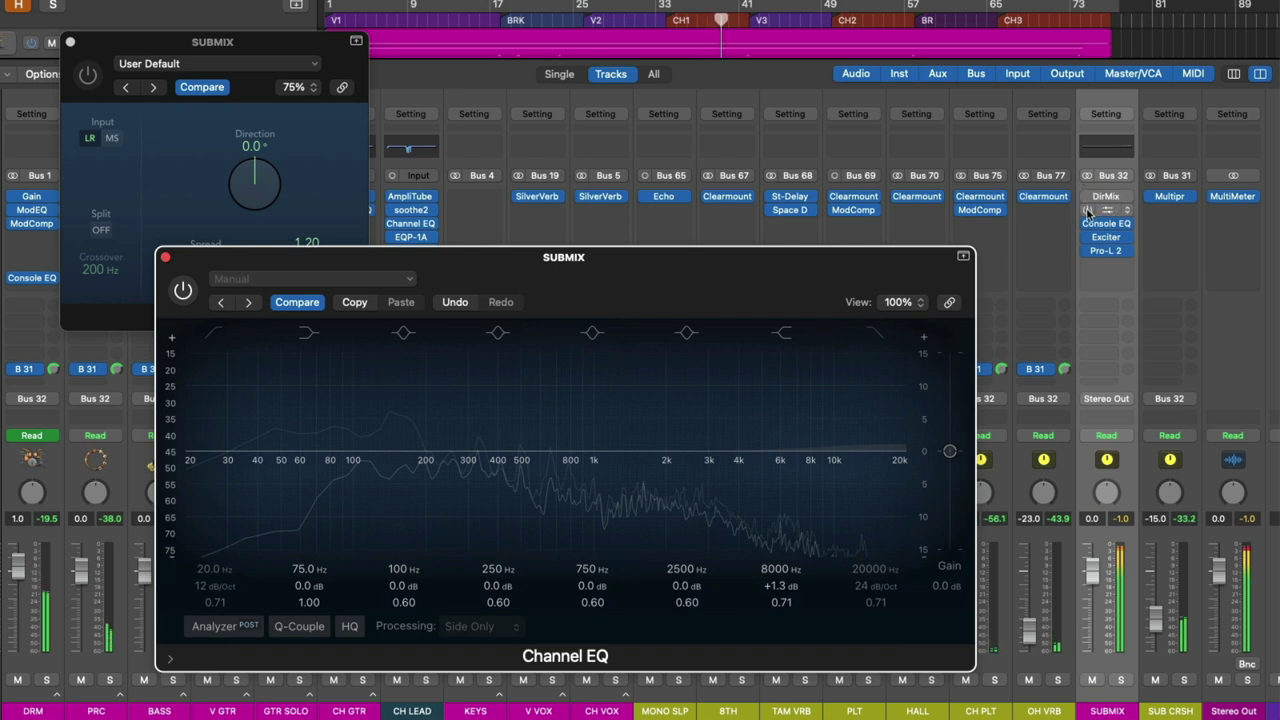
click(1087, 212)
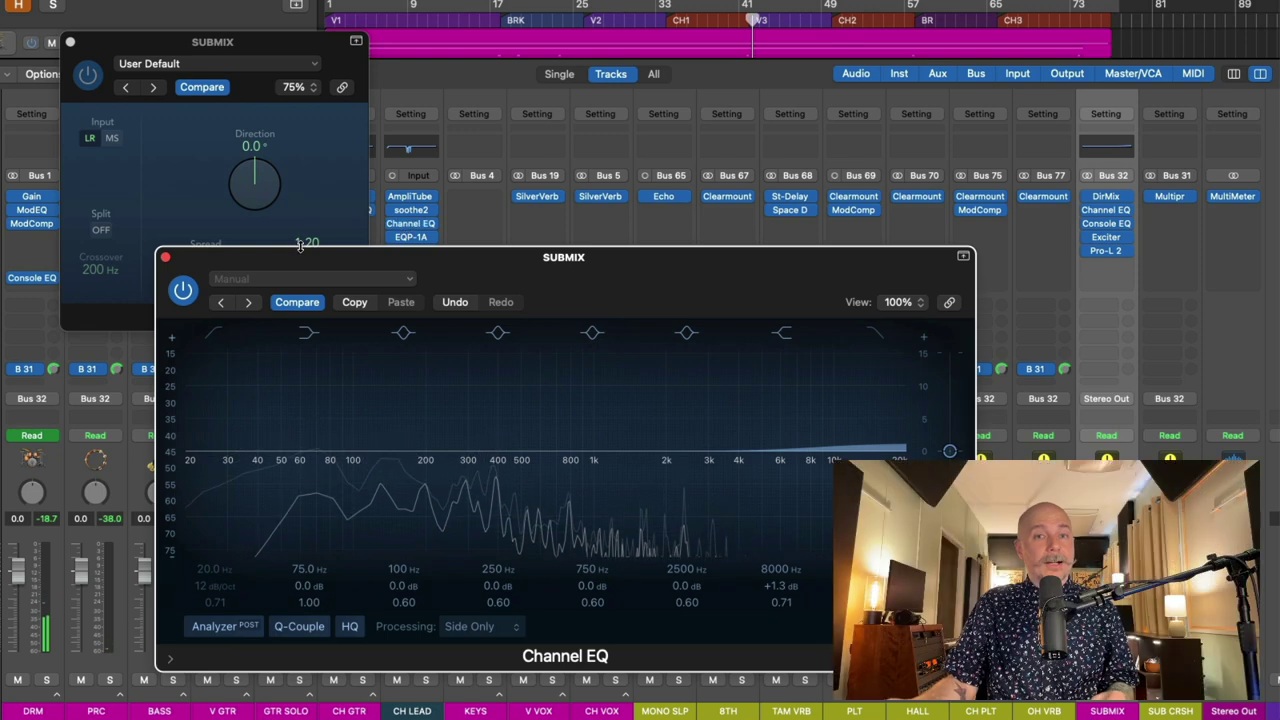
Close, reopen, then close again the SUBMIX Direction Mixer and Channel EQ windows
alt+click(165, 257)
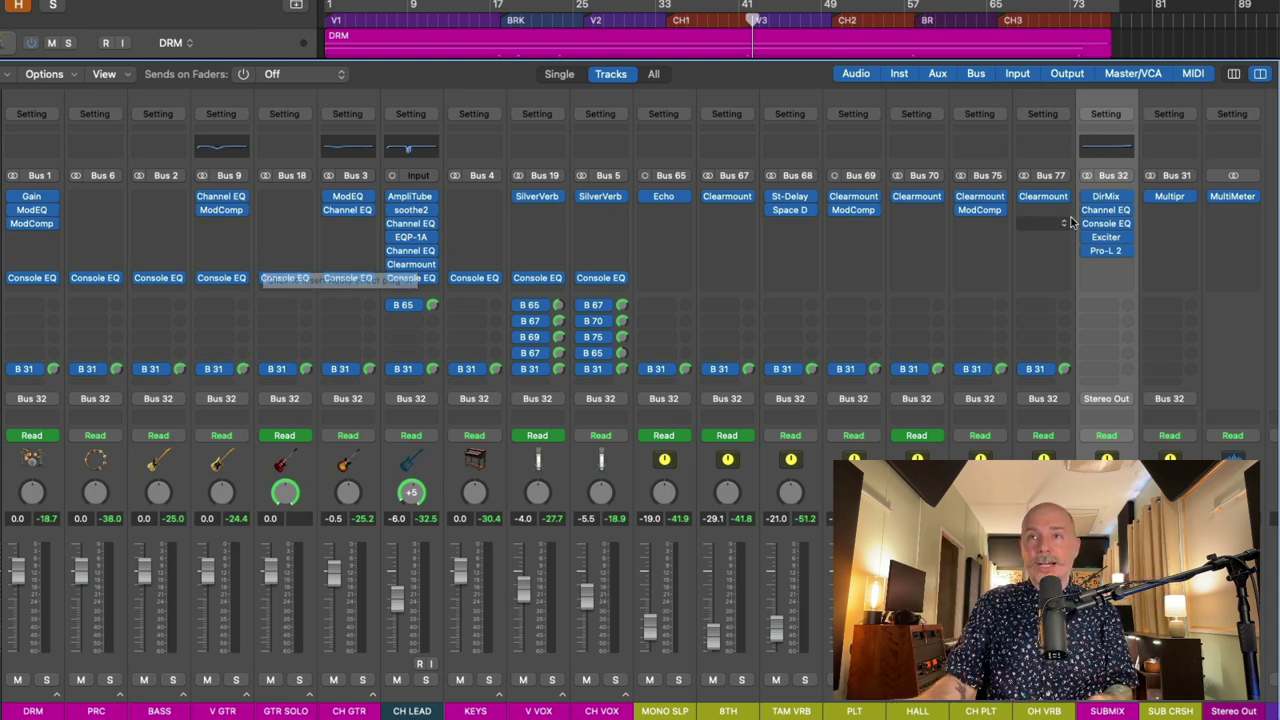
click(1105, 198)
click(1105, 210)
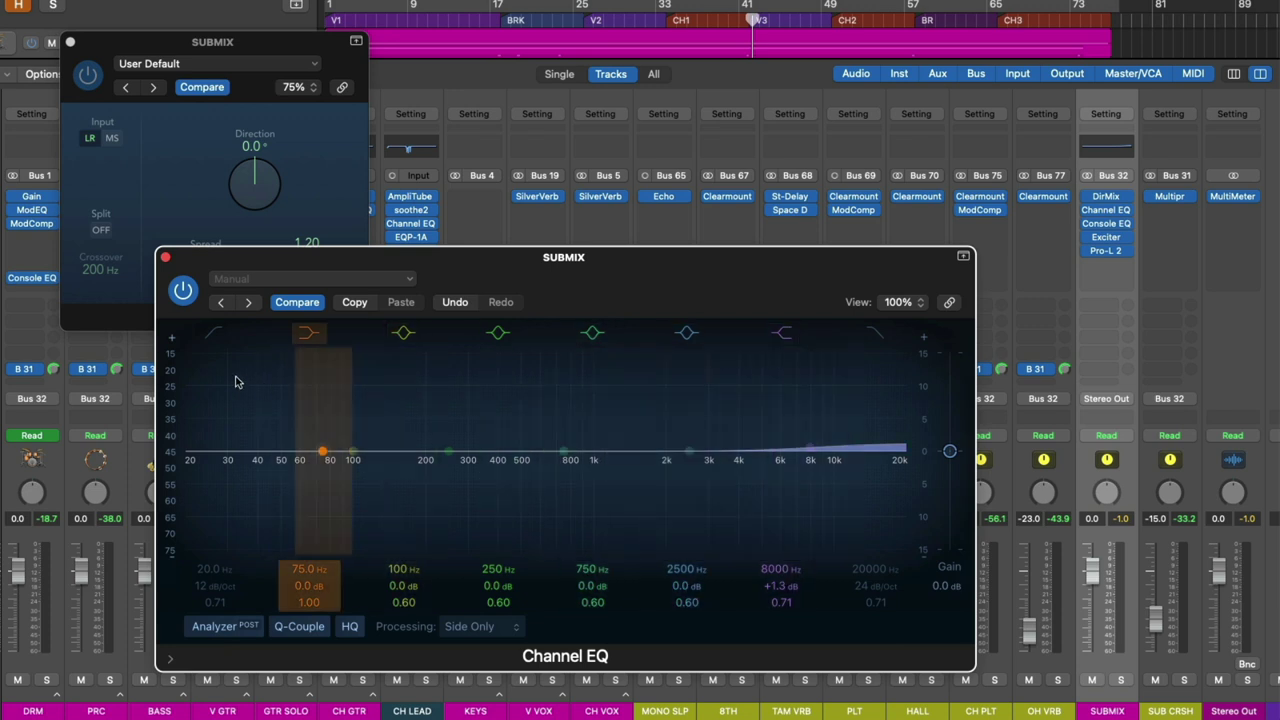
alt+click(165, 257)
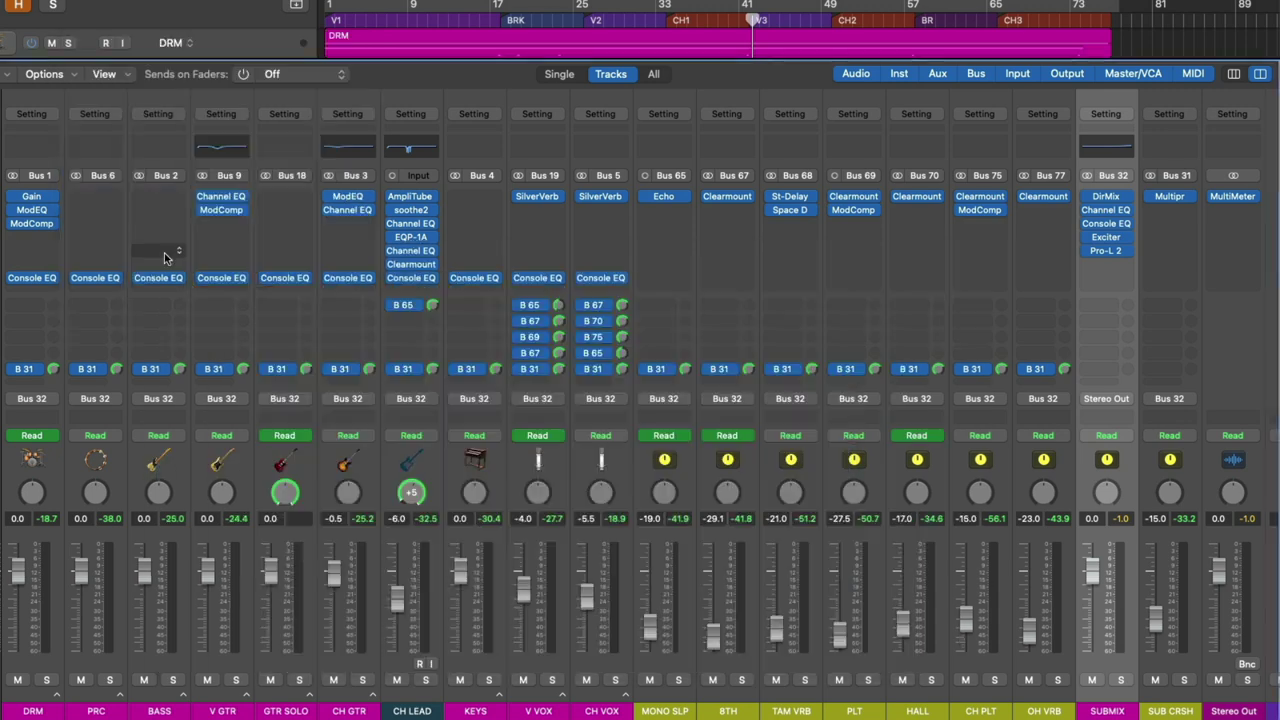
Open the Console EQ insert on SUBMIX, showing mid gain -1.5 dB with IN off
mouse_move(1110, 230)
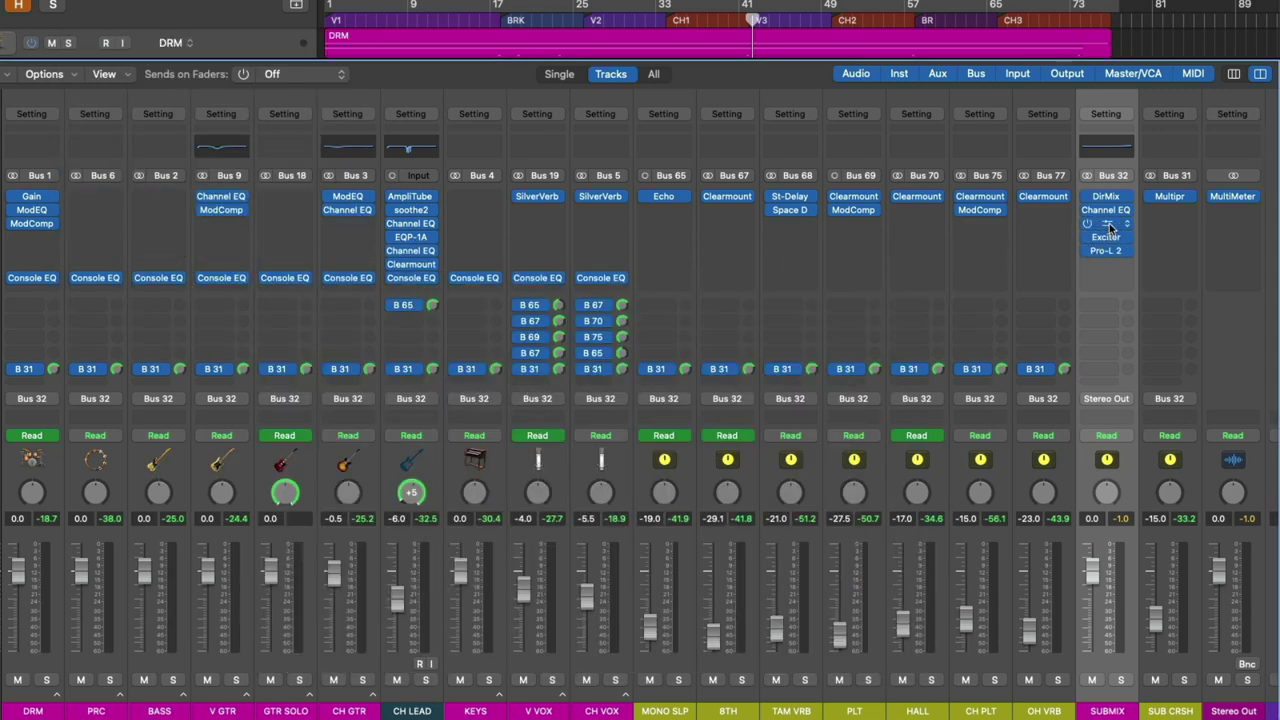
click(1108, 226)
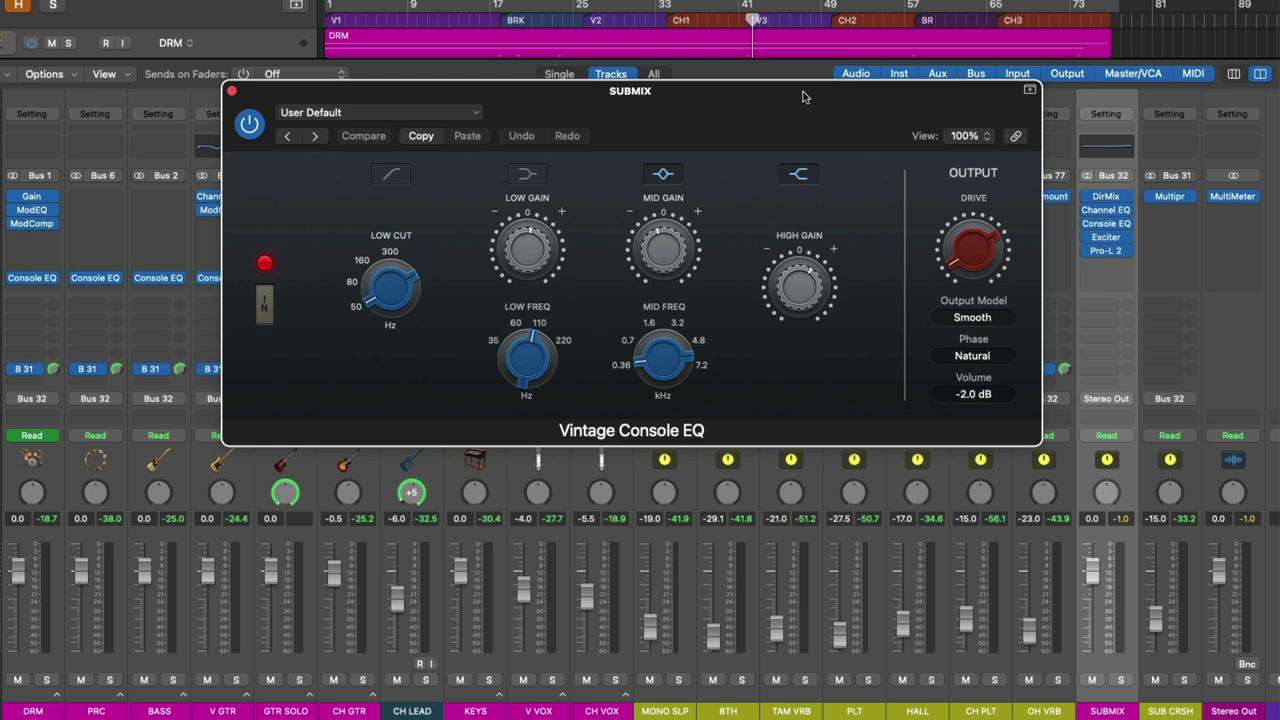
mouse_move(794, 298)
mouse_move(798, 268)
mouse_move(656, 251)
mouse_move(639, 374)
Play the mix and flip the Vintage Console EQ IN switch off and on, ending switched in
click(264, 306)
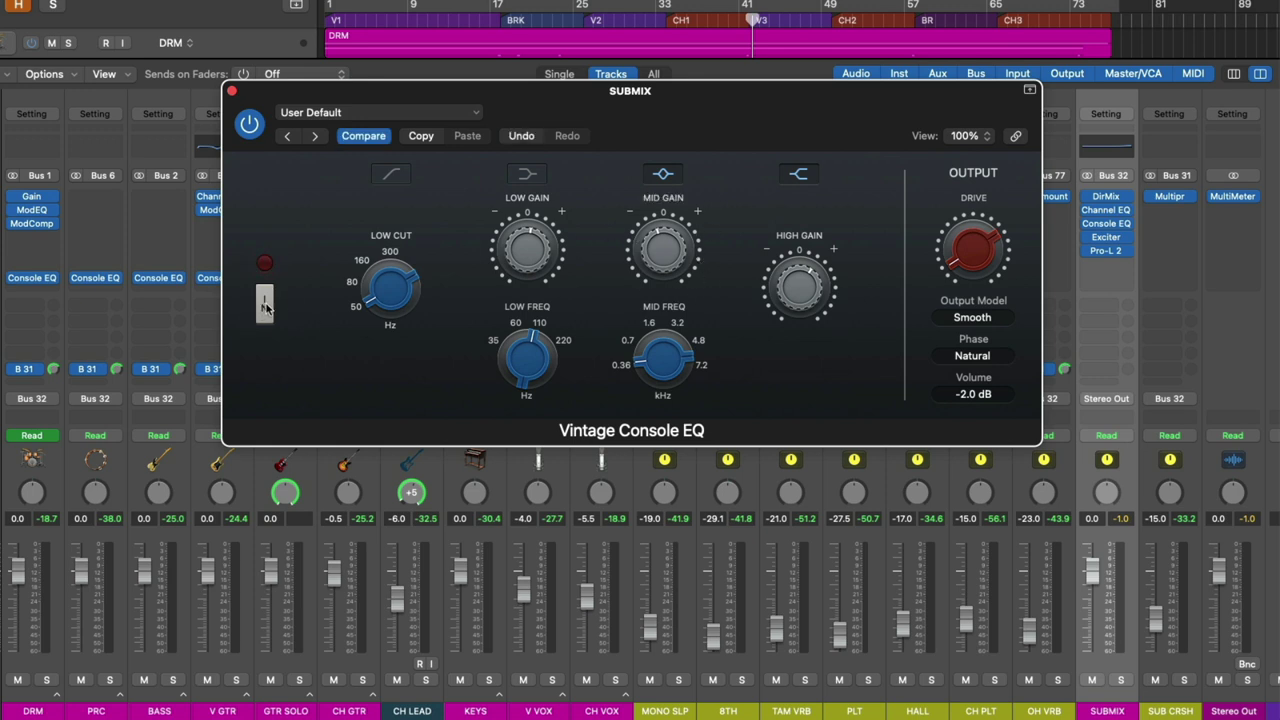
key(space)
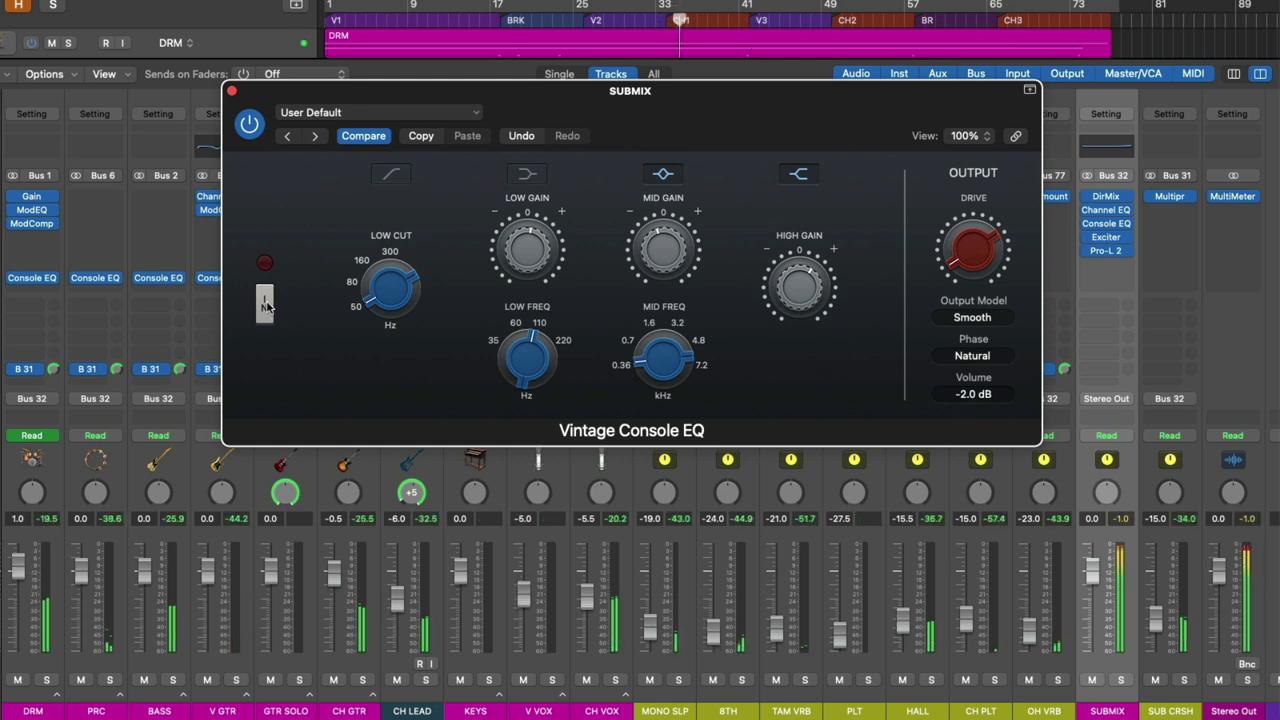
click(265, 304)
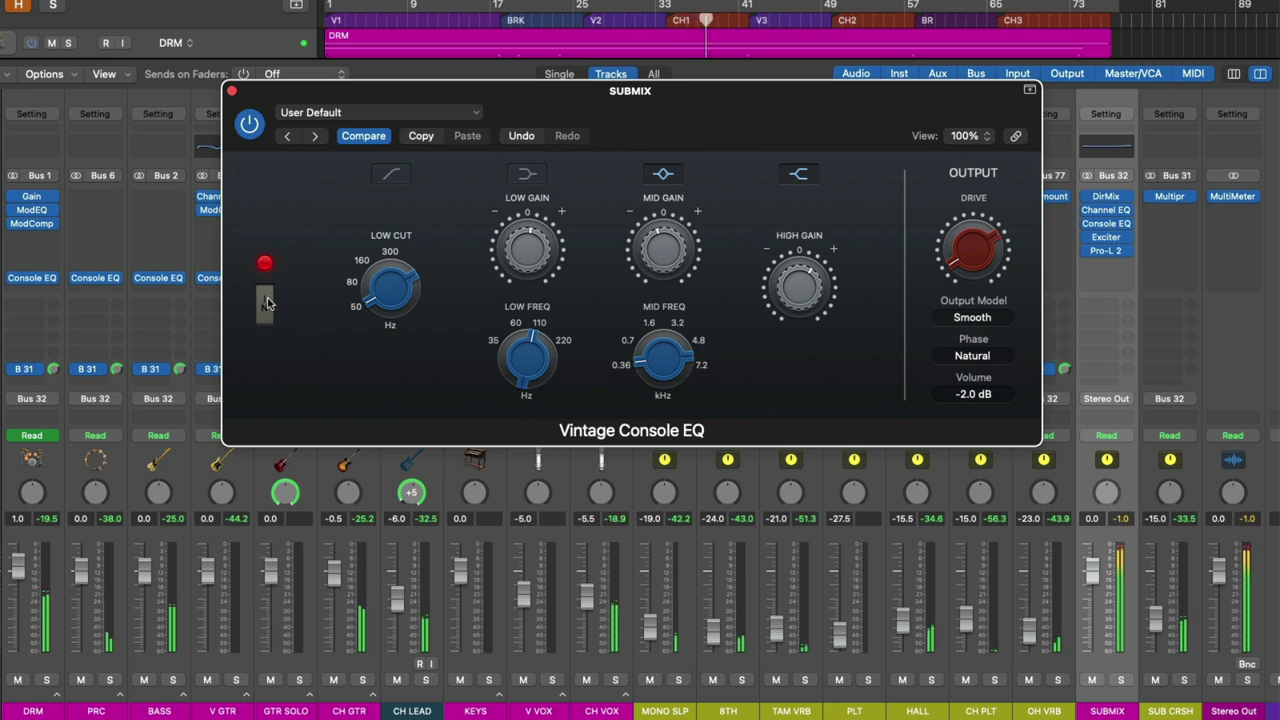
click(266, 304)
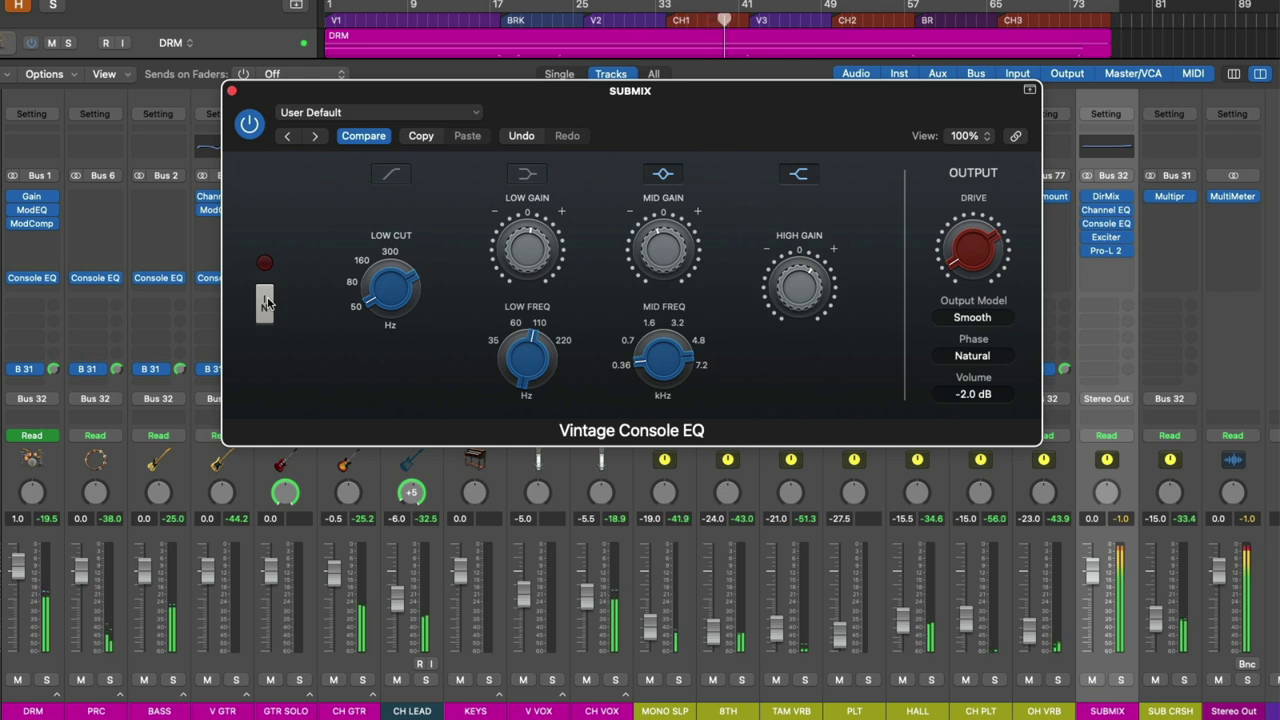
click(266, 304)
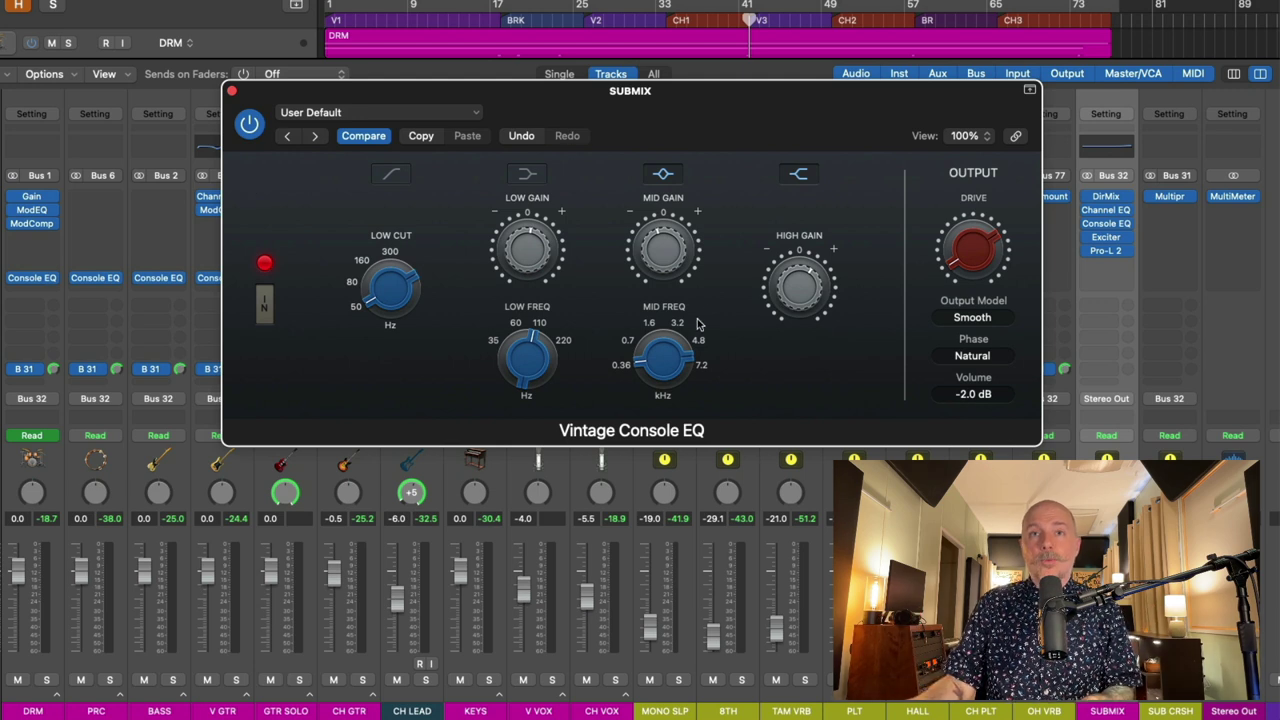
Open the Bus 32 DirMix insert, showing Direction 0.0° and Spread 1.20
mouse_move(630, 327)
mouse_move(662, 250)
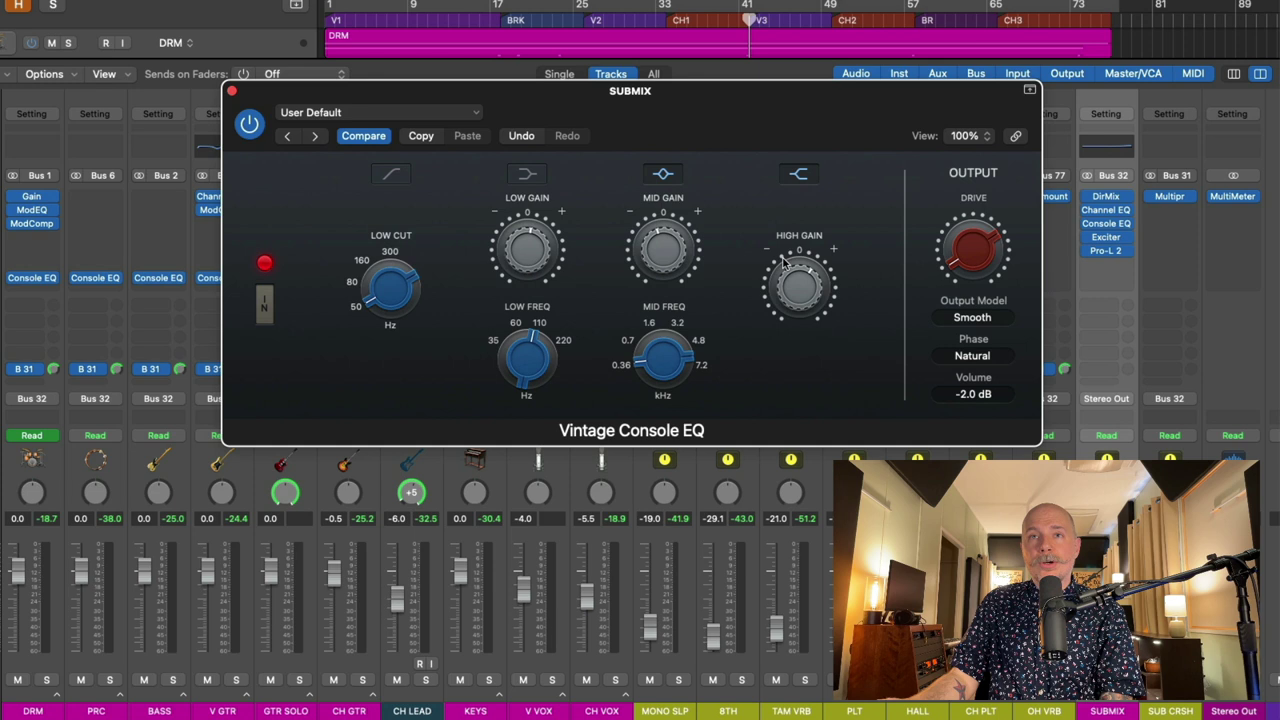
mouse_move(796, 282)
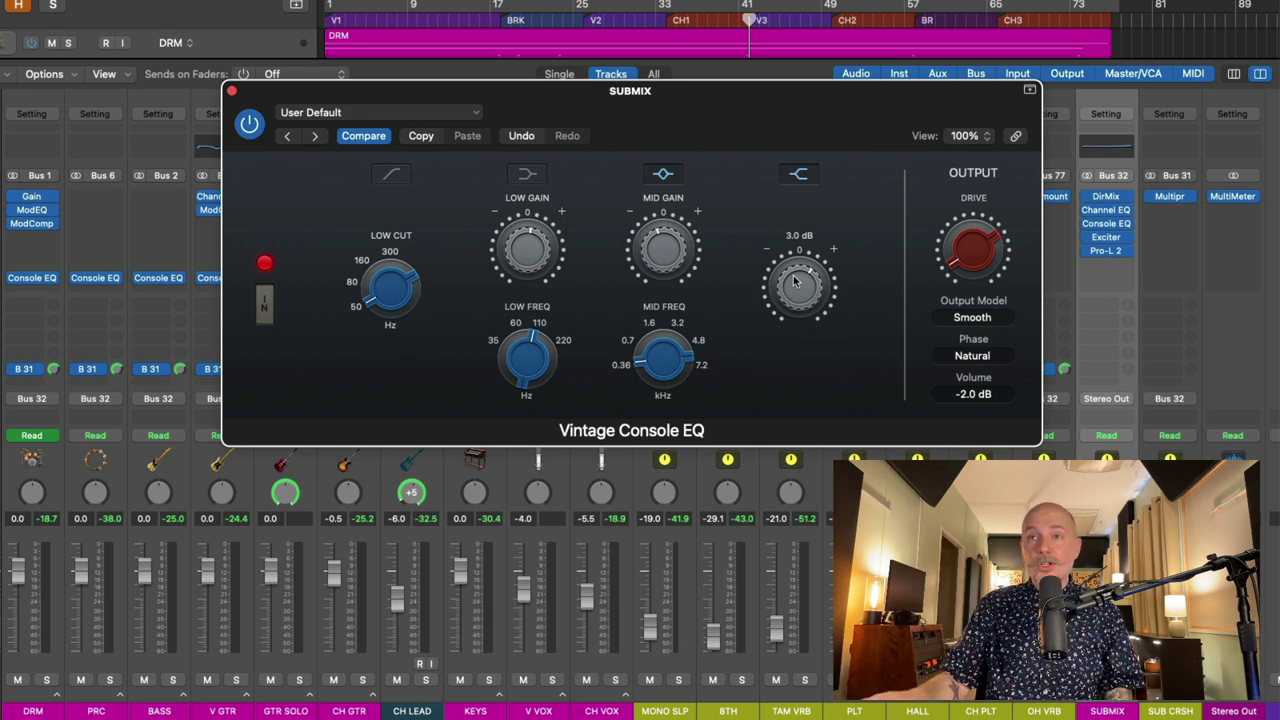
click(1106, 199)
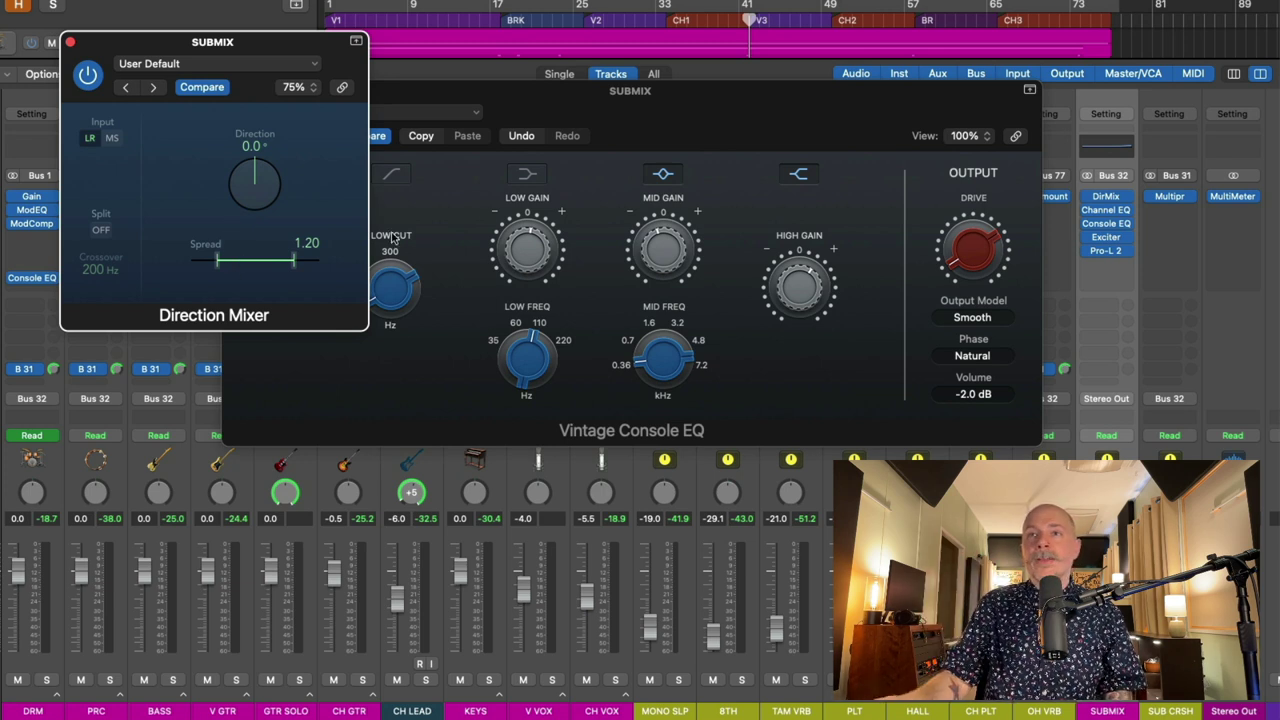
Open the Side Only Channel EQ on Bus 32, then bring the Vintage Console EQ forward
click(1082, 212)
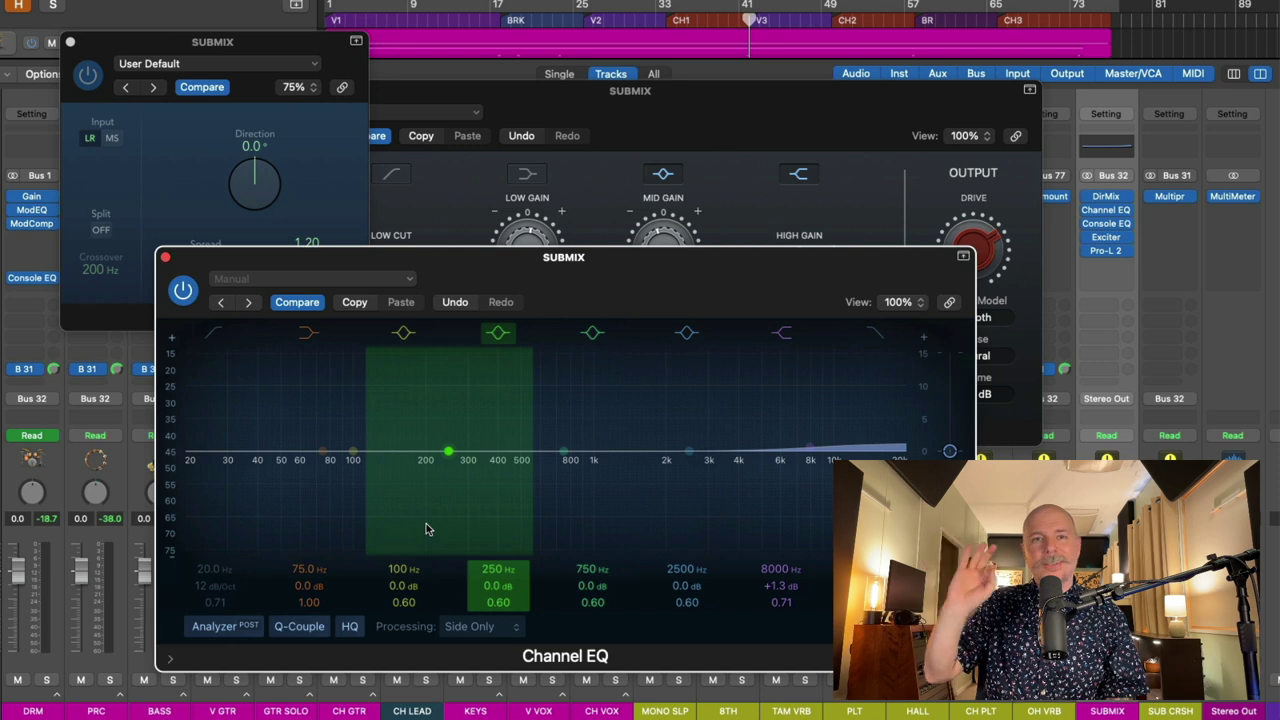
click(683, 104)
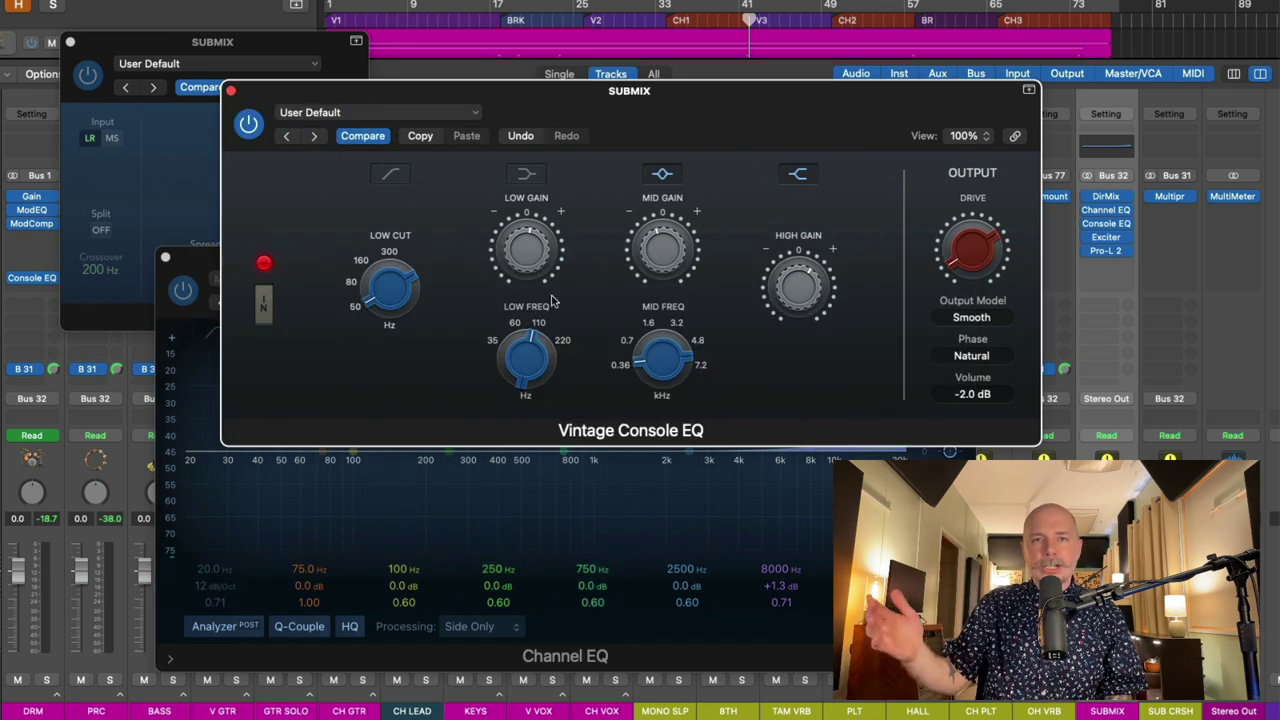
mouse_move(658, 300)
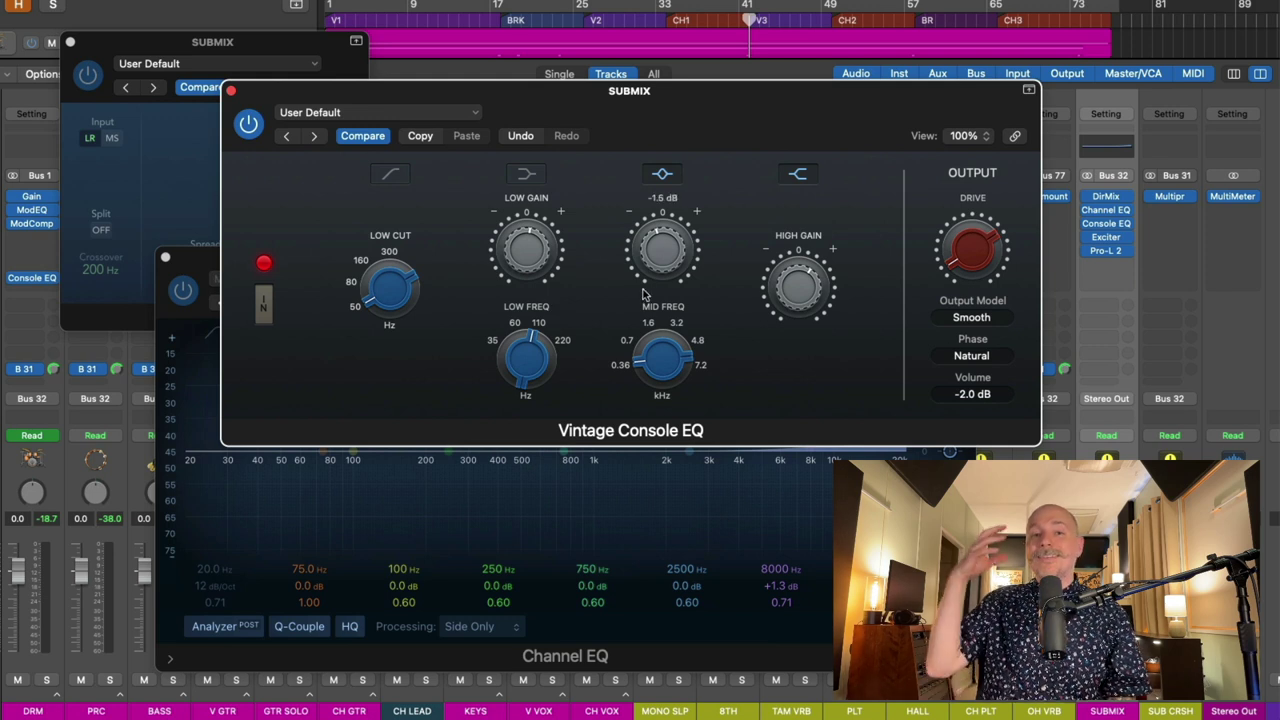